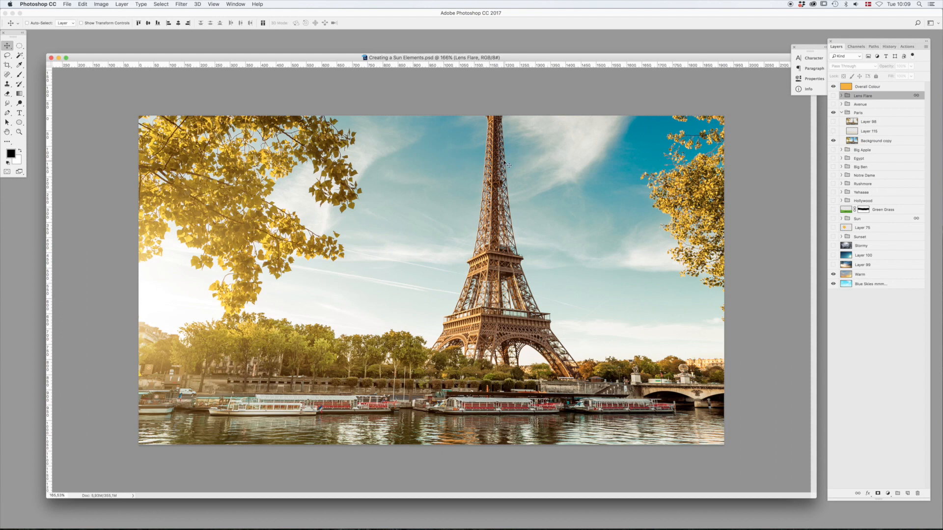
In the Paris group, show Layer 98 and Layer 115 and hide Background copy, and show Layer 99 as the sky
click(833, 132)
click(833, 122)
click(833, 141)
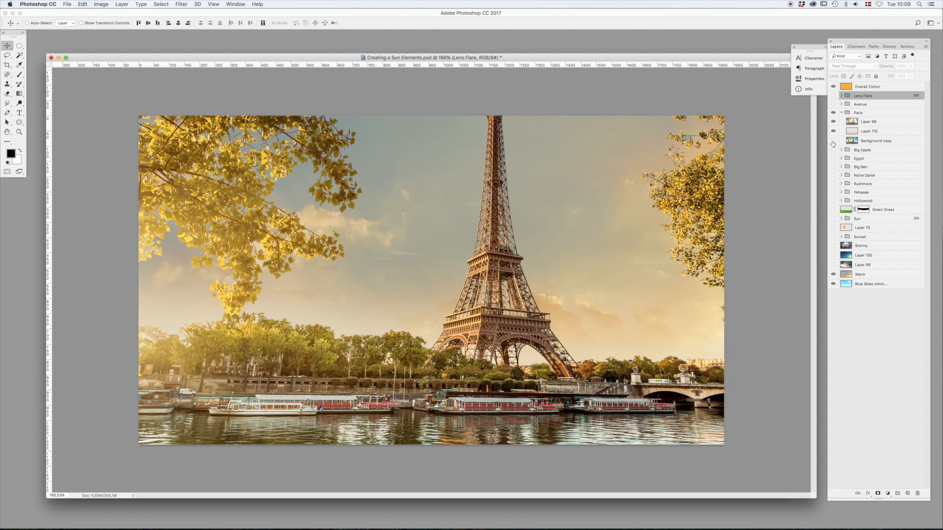
click(833, 275)
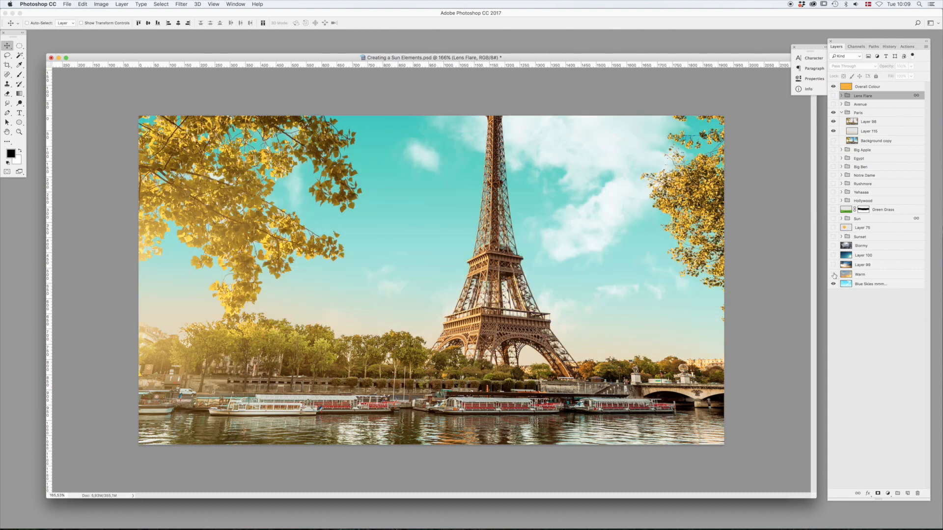
click(833, 274)
click(833, 265)
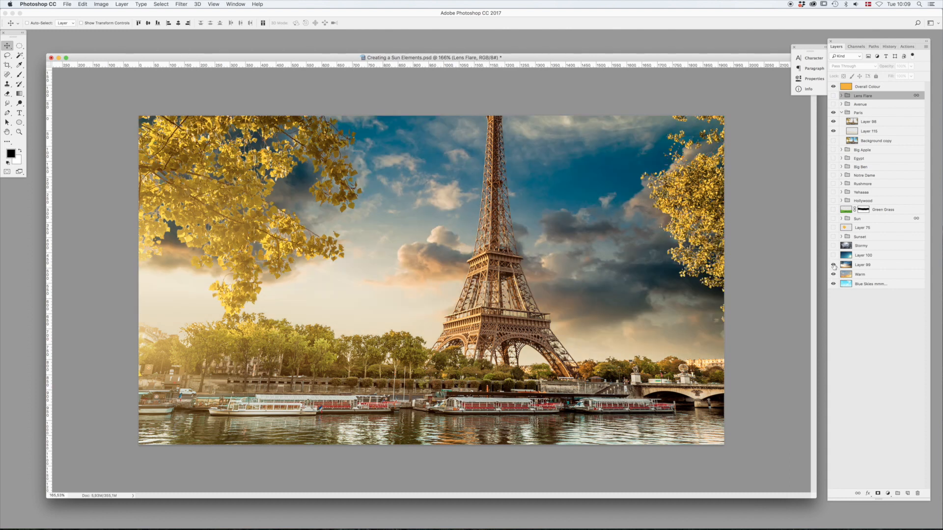
Show the Lens Flare and Sun groups, hide Layer 99, and move the linked sun over the Eiffel Tower's left side
click(833, 96)
click(833, 219)
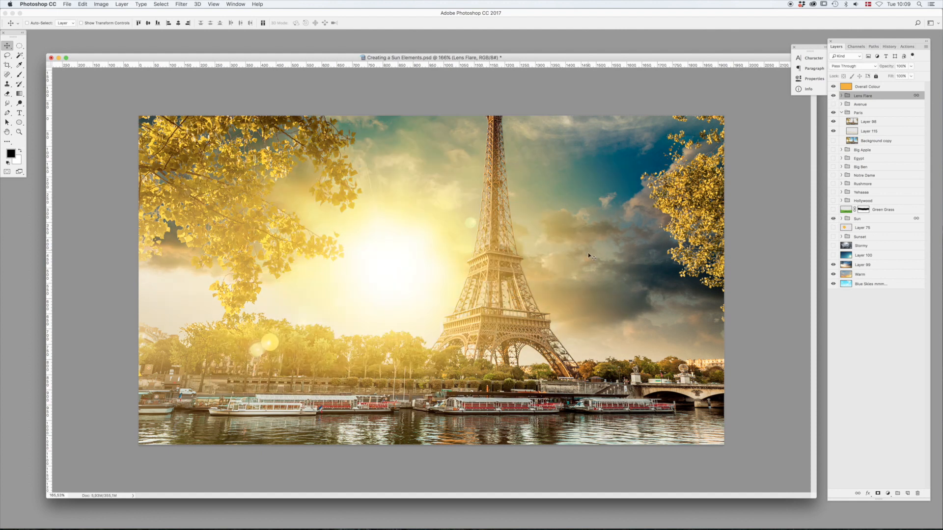
drag(543, 242, 431, 188)
drag(333, 221, 563, 282)
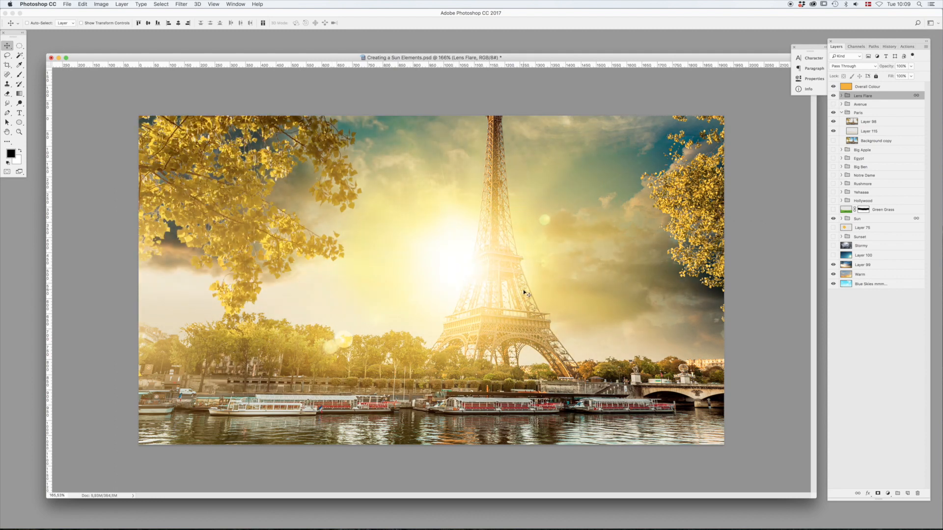
click(833, 265)
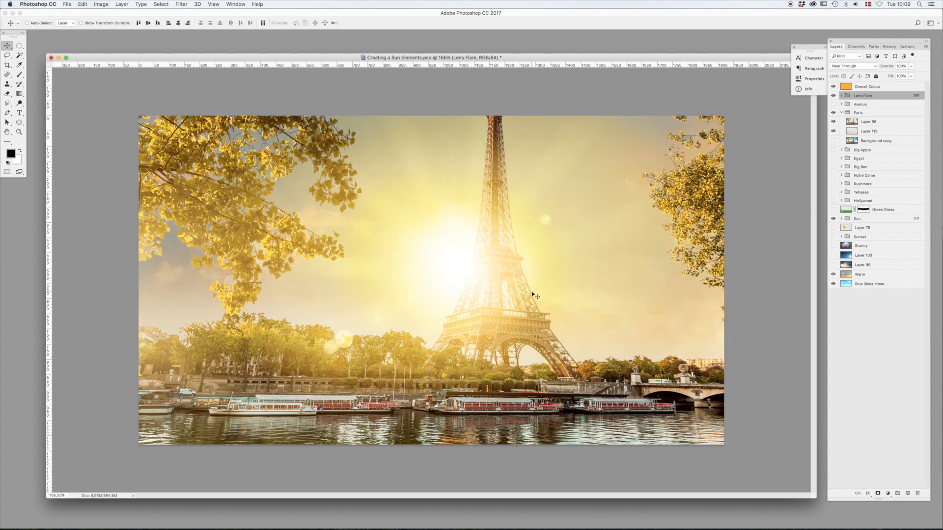
drag(575, 318, 569, 297)
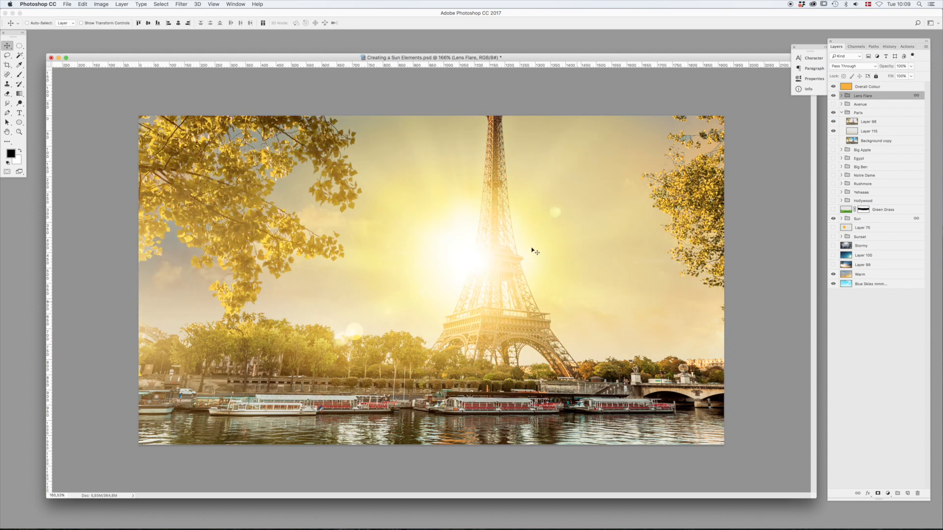
Bring the Creating a Sun Working Image.psd document to the front and show its Warm 2 and Blue Skies layers
drag(349, 59, 355, 213)
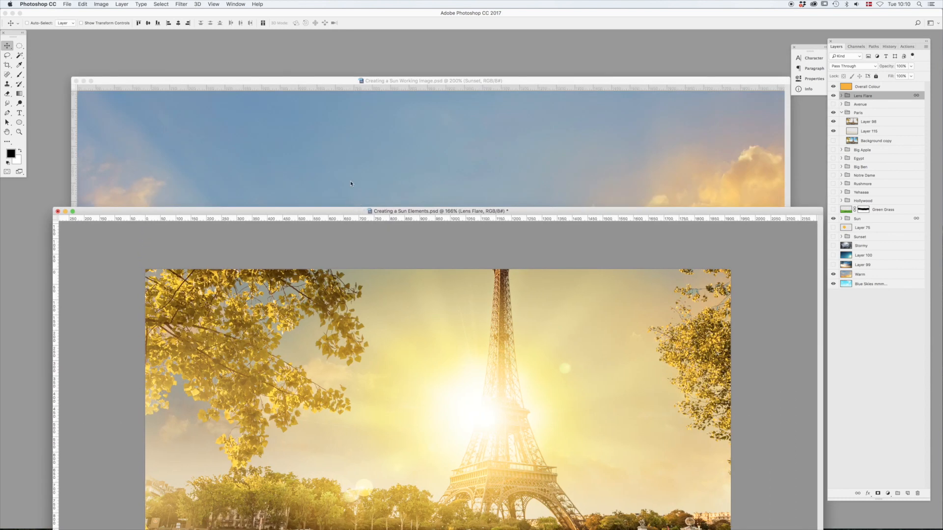
click(349, 164)
drag(332, 84, 334, 76)
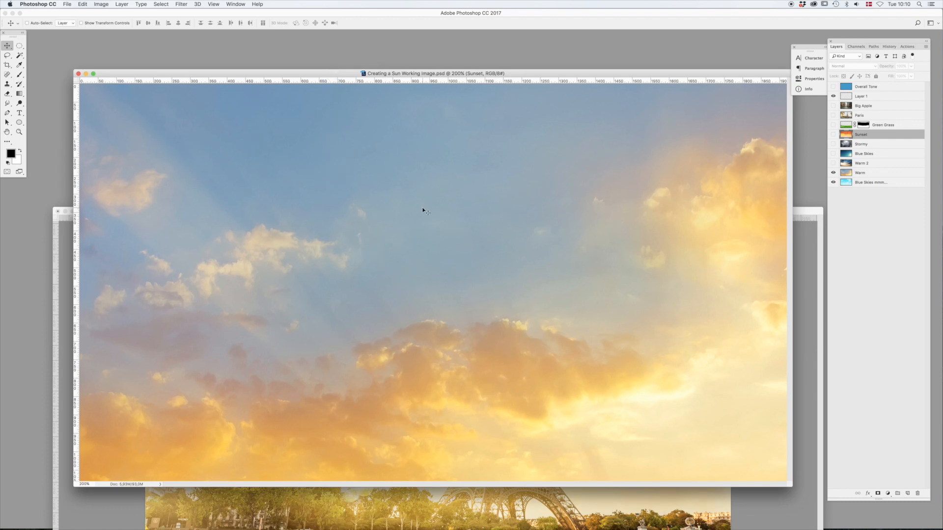
click(833, 173)
click(833, 173)
click(833, 163)
click(833, 154)
Preview the Paris, Big Apple and Green Grass layers against the blue sky, hiding each of them again
click(833, 115)
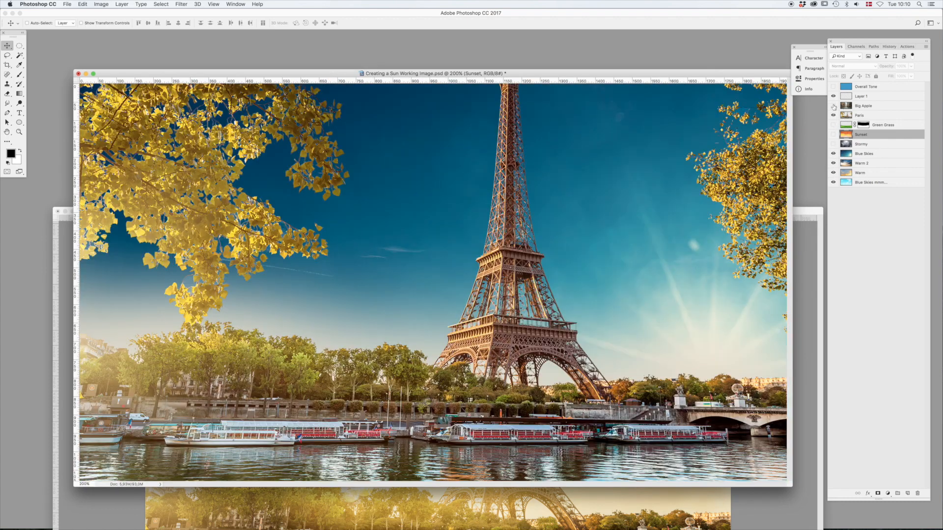
click(834, 106)
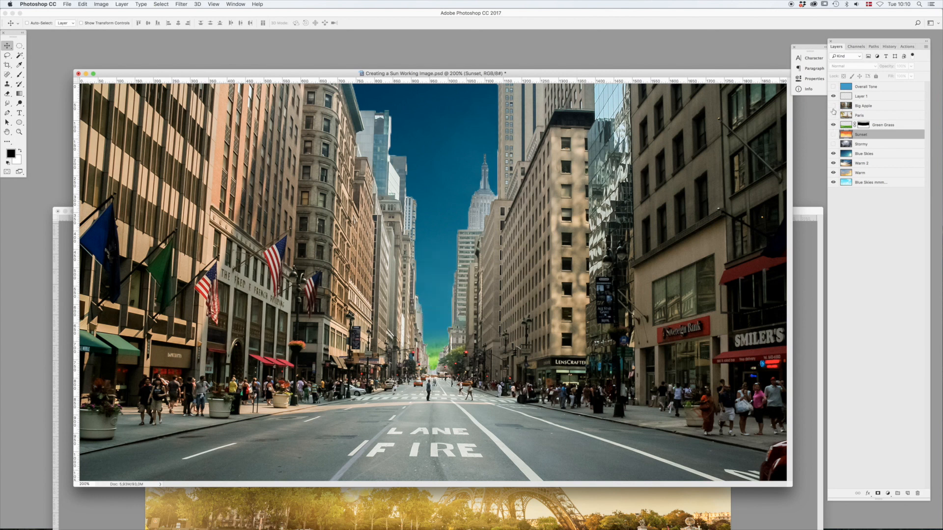
click(833, 106)
click(833, 123)
click(833, 116)
click(833, 116)
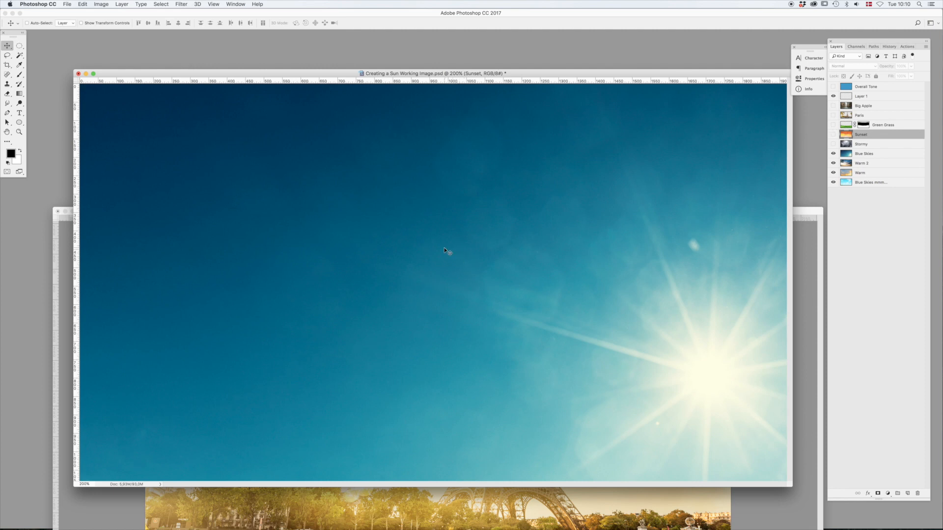
Create a new layer above Sunset and name it Sun Core
key(super+shift+alt+n)
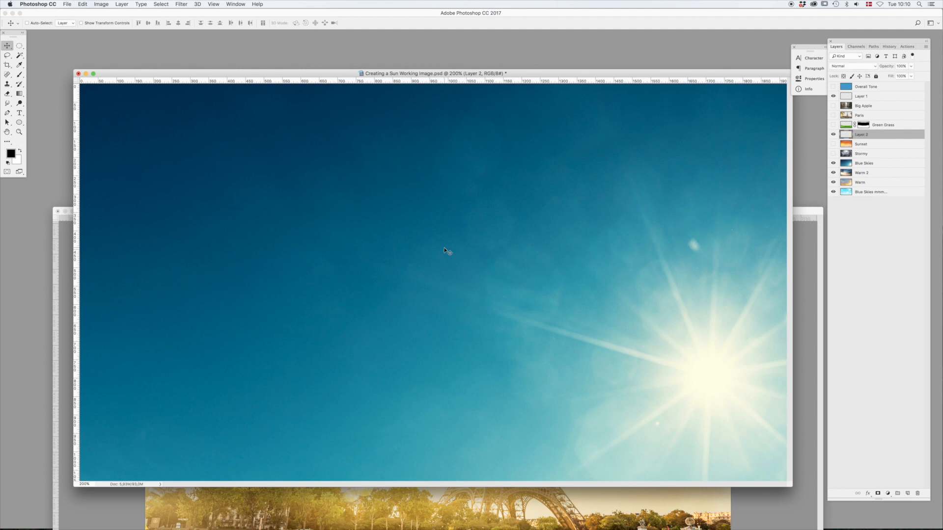
double_click(858, 134)
text(Sun Core)
key(Return)
Draw a circular selection about 390 px across left of the canvas centre on Sun Core and fill it with white
key(m)
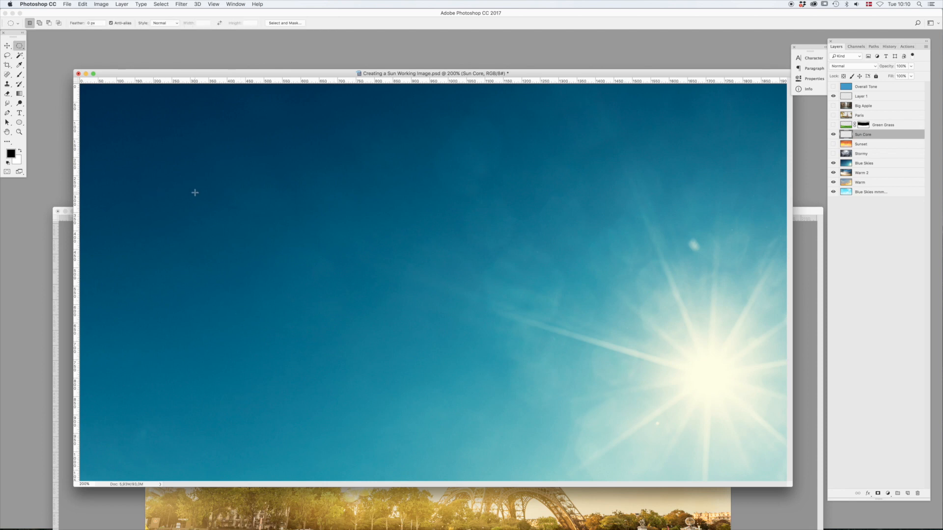
drag(306, 184, 487, 334)
key(x)
key(alt+BackSpace)
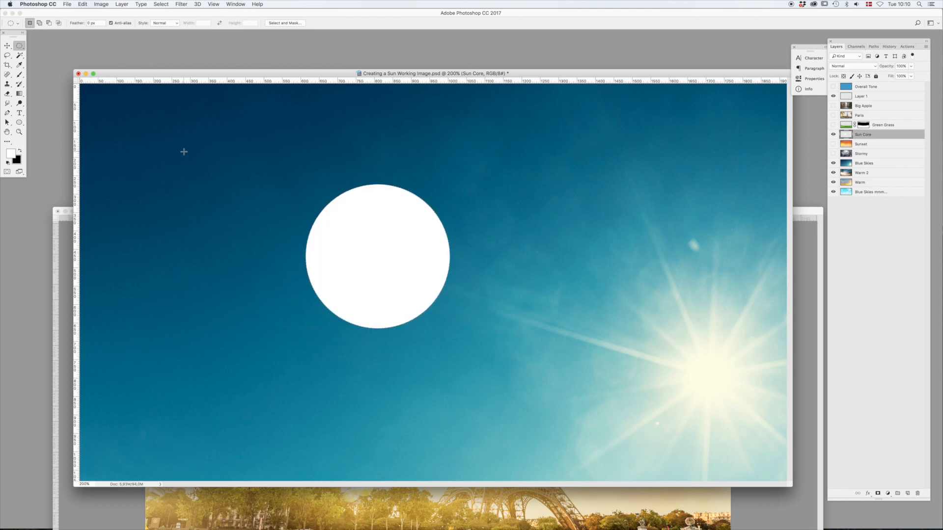
Apply a Gaussian Blur with a 40-pixel radius to the white circle and move it slightly down toward the canvas centre
click(179, 4)
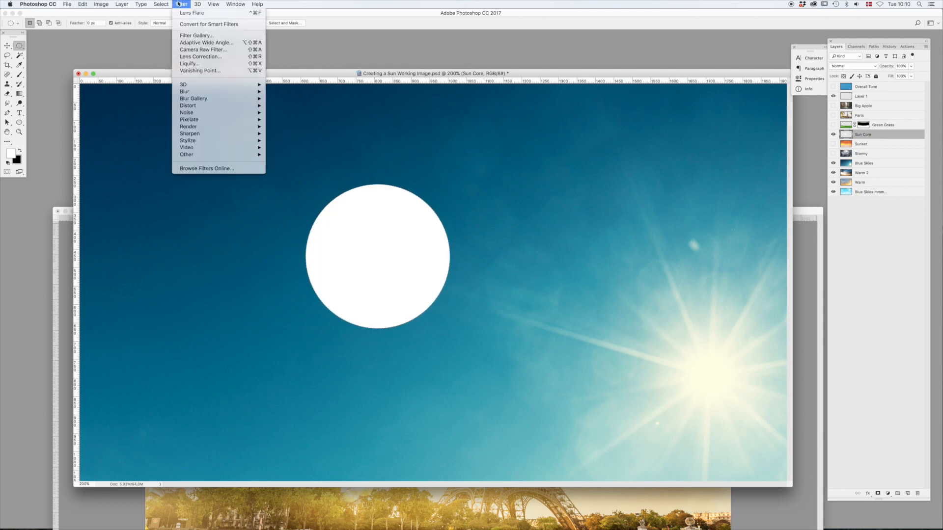
mouse_move(201, 93)
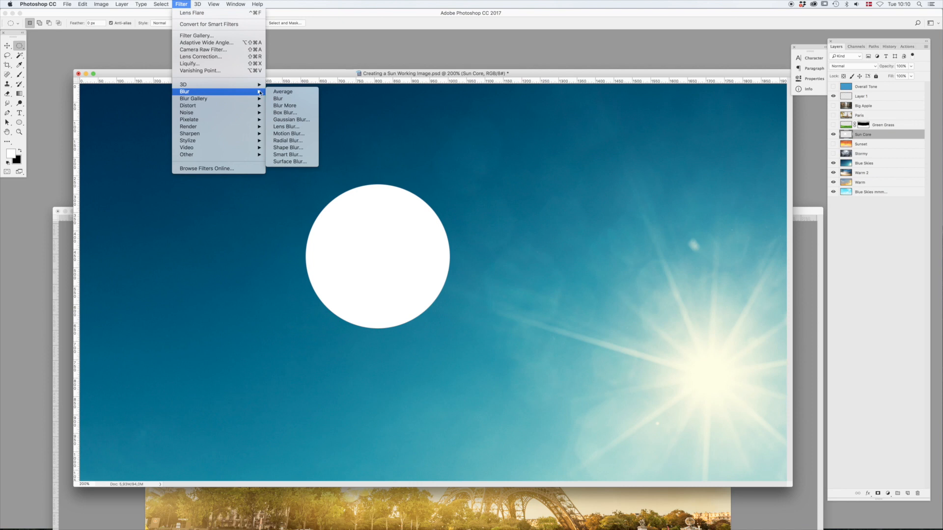
click(291, 120)
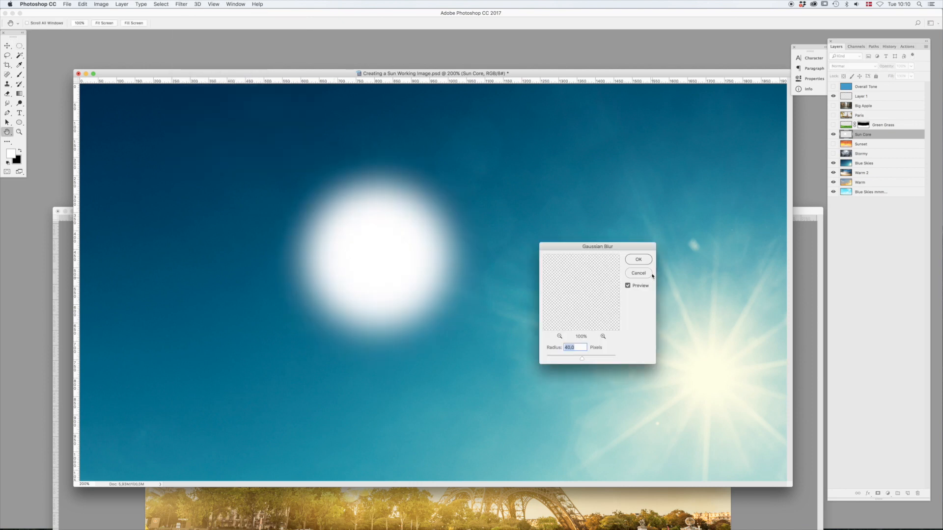
click(638, 259)
key(v)
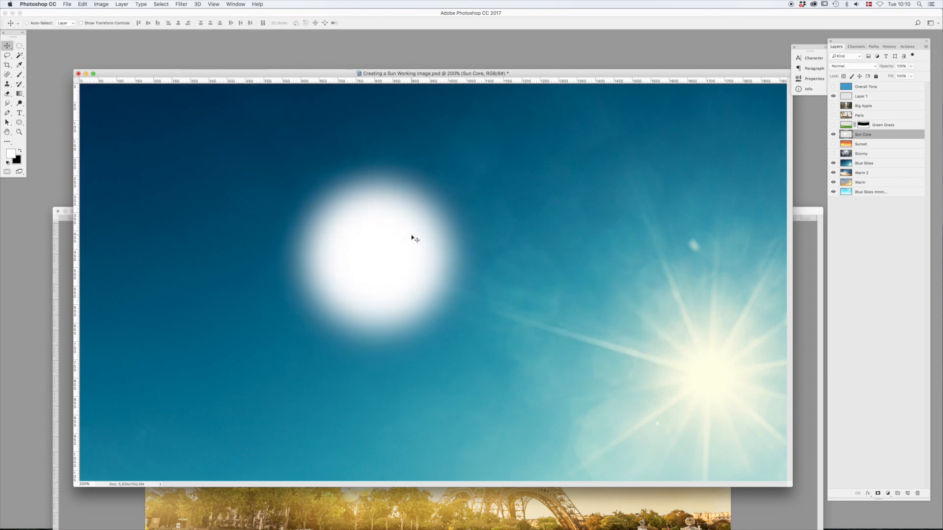
drag(406, 242, 424, 266)
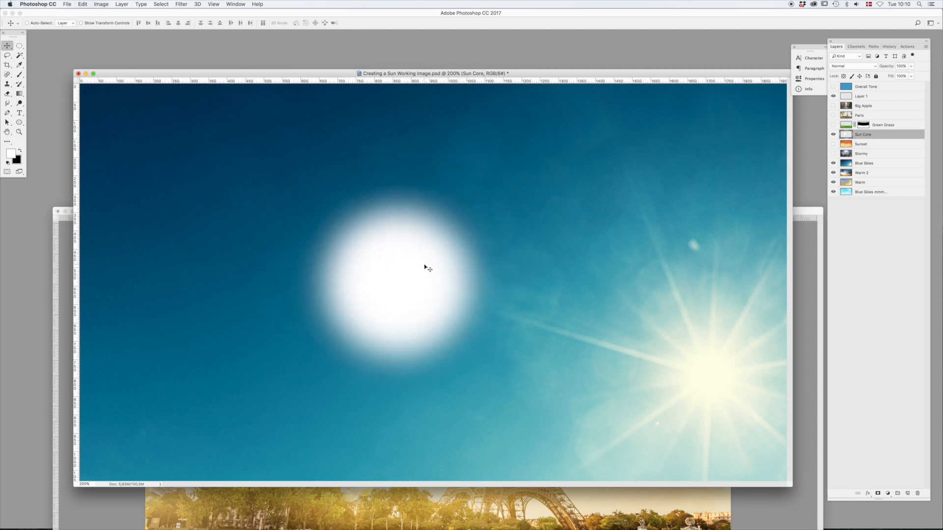
Smudge the white circle's edge outward all the way round at 10% strength, finishing with 20% strength
key(r)
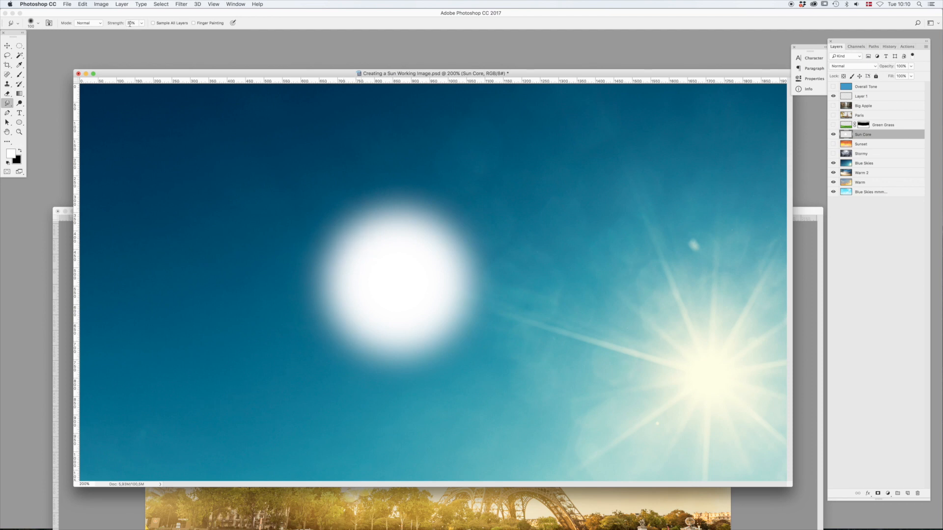
mouse_move(363, 248)
mouse_down()
mouse_move(346, 266)
mouse_move(326, 326)
mouse_move(327, 302)
mouse_move(372, 310)
mouse_move(334, 387)
mouse_move(454, 376)
mouse_move(448, 302)
mouse_move(495, 296)
mouse_move(454, 257)
mouse_move(472, 237)
mouse_move(424, 242)
mouse_move(410, 187)
mouse_move(372, 187)
mouse_move(380, 237)
mouse_move(350, 207)
mouse_move(373, 251)
mouse_move(317, 174)
mouse_move(406, 249)
mouse_move(472, 273)
mouse_up()
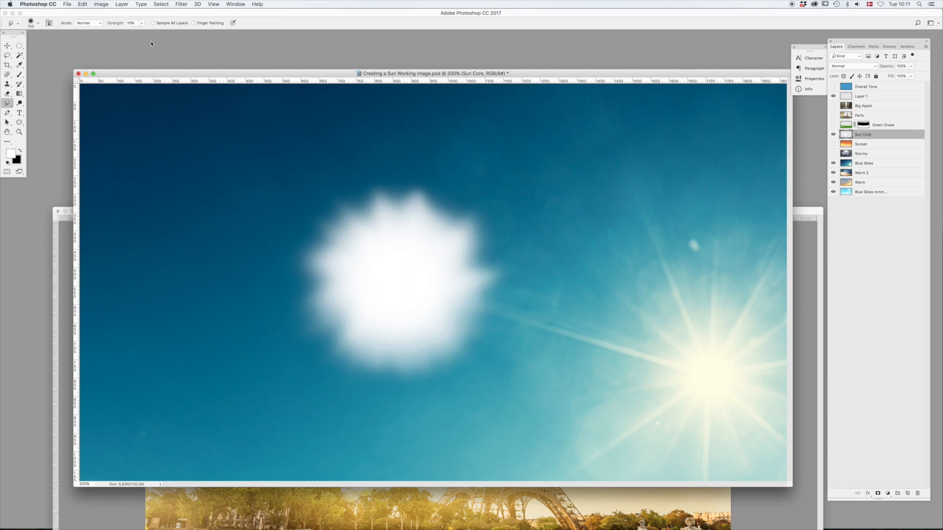
mouse_move(381, 275)
mouse_down()
mouse_move(325, 313)
mouse_move(360, 380)
mouse_move(412, 362)
mouse_up()
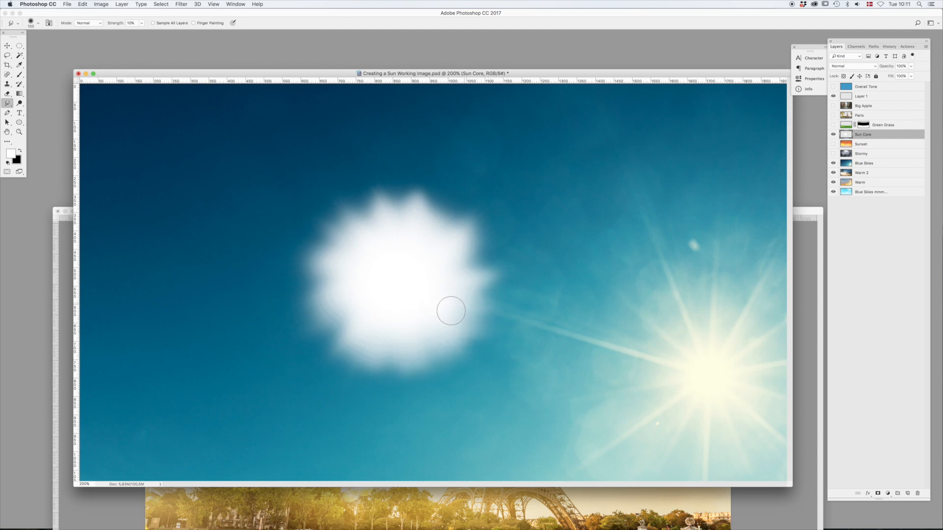
key(2)
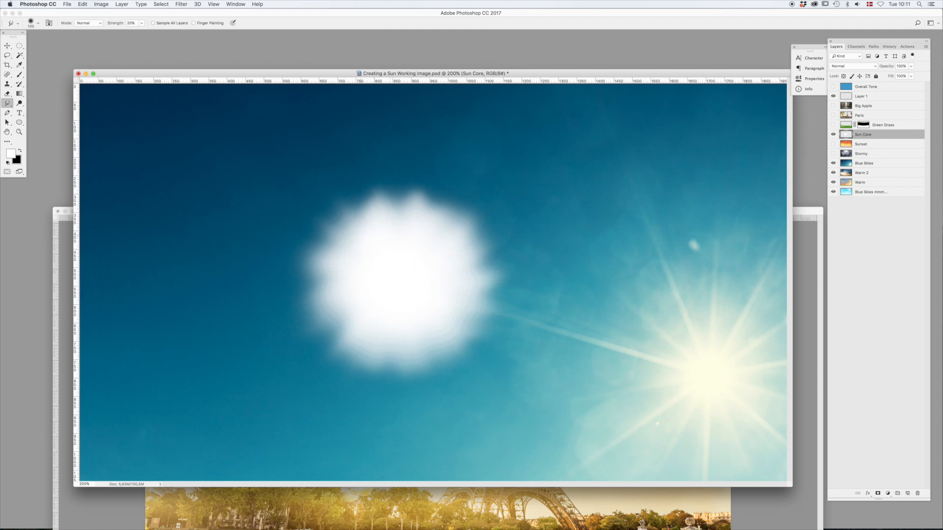
Duplicate the Sun Core layer and rename the copy Sun Glow
click(7, 45)
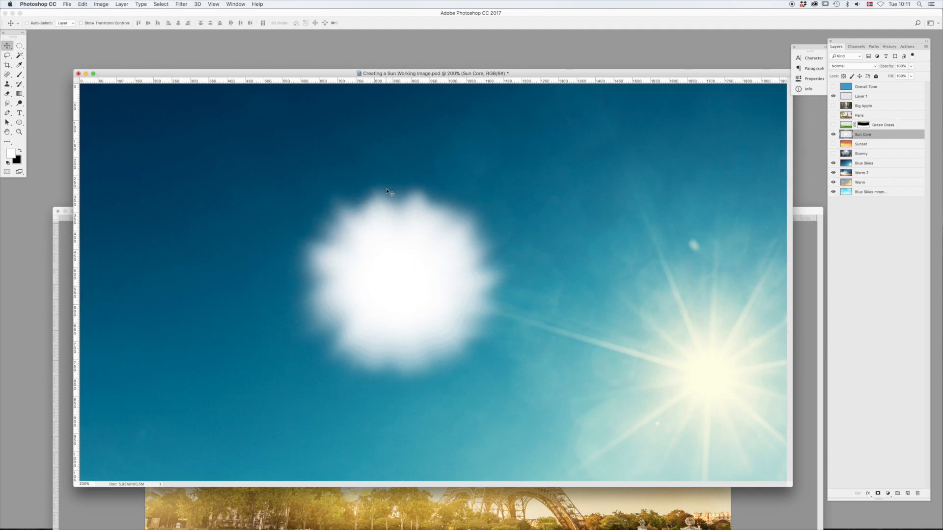
key(super+j)
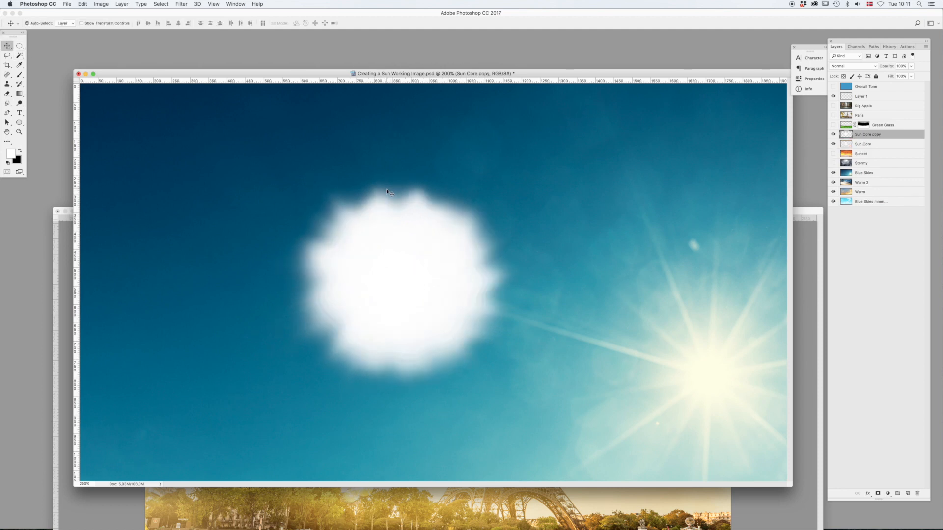
double_click(869, 135)
drag(862, 135, 911, 136)
text(Glow)
key(Return)
Lock the transparent pixels of Sun Glow and fill its shape with the orange-yellow foreground colour #ffba00
click(843, 76)
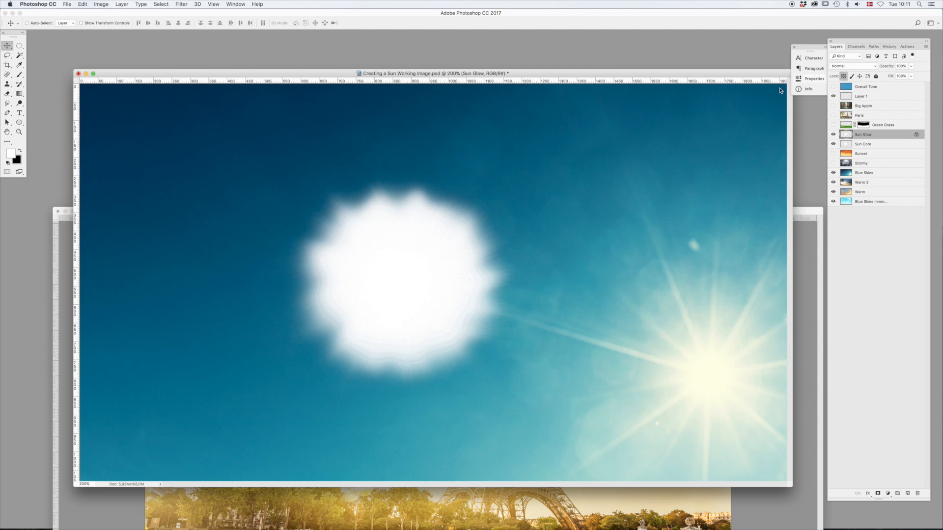
click(11, 154)
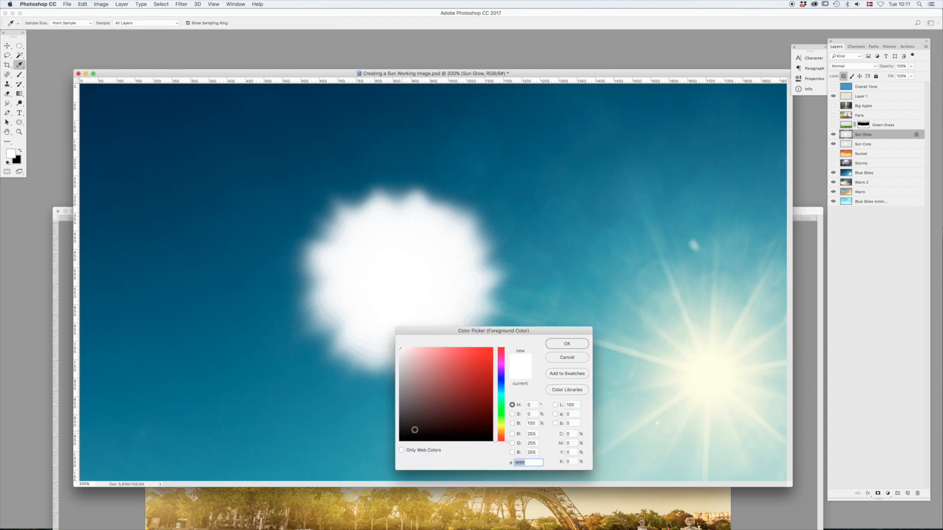
click(502, 431)
click(488, 350)
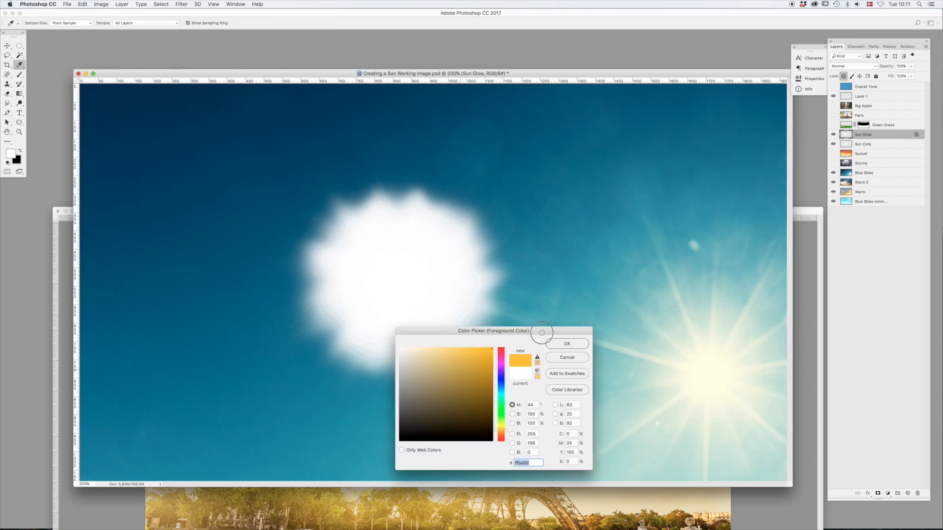
click(567, 344)
key(alt+BackSpace)
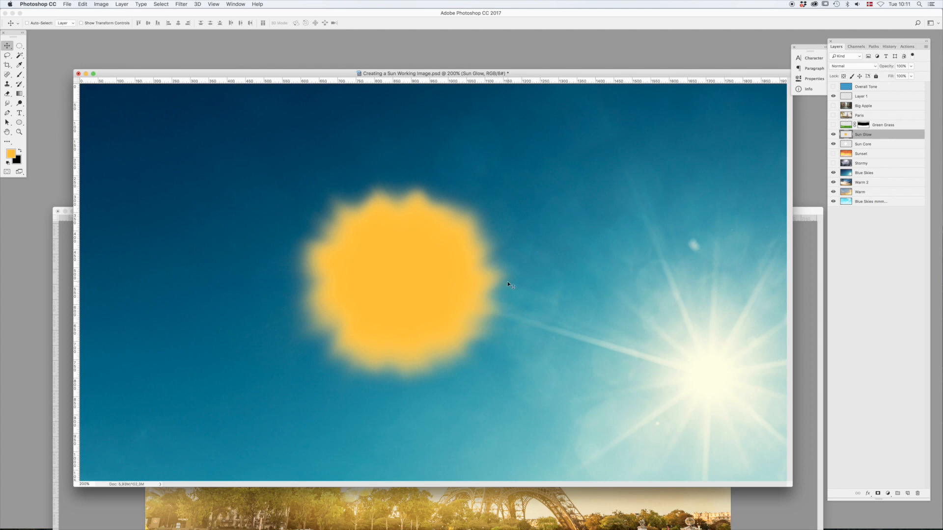
Repeat the 40-pixel Gaussian Blur several times on Sun Glow and hide the Sun Core layer
click(180, 4)
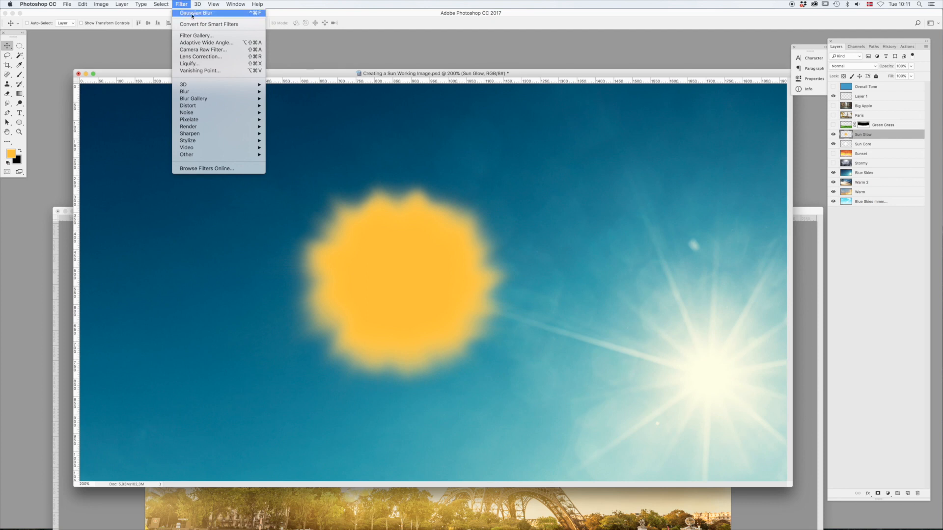
click(303, 73)
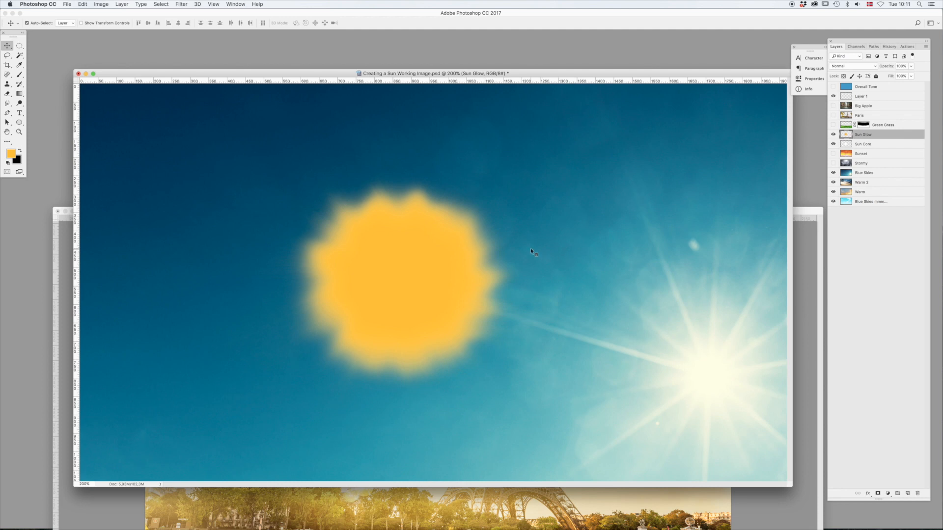
key(ctrl+super+f)
key(ctrl+super+f)
key(ctrl+super+f)
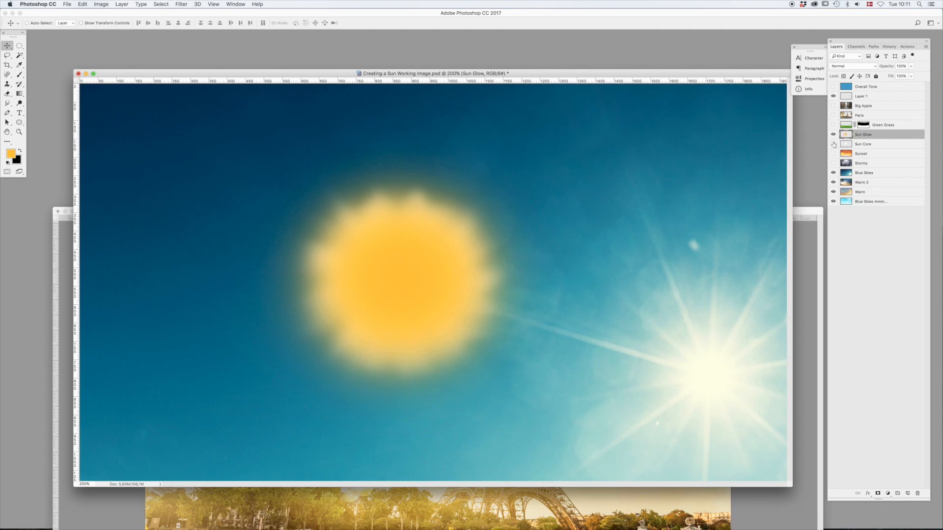
key(ctrl+super+f)
Smudge the left edge of Sun Glow outward at 20% strength and show the Sun Core layer again
key(r)
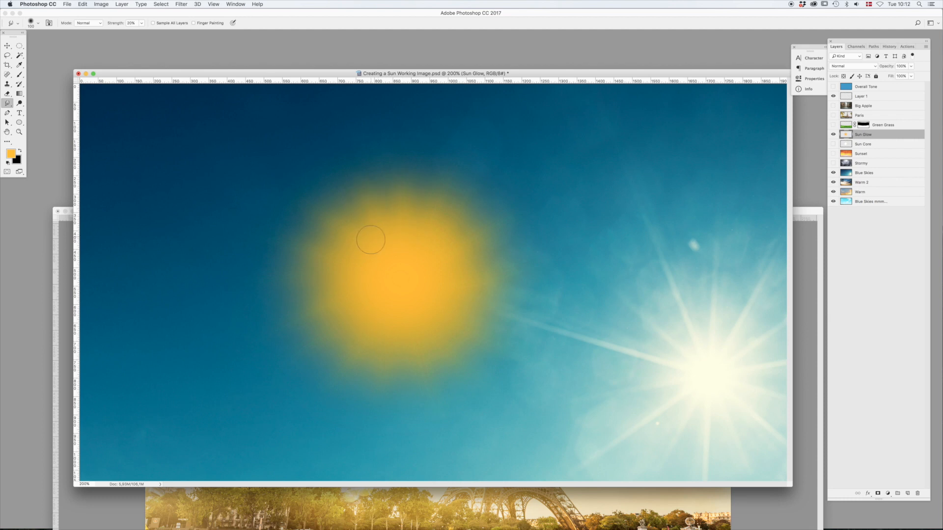
drag(358, 267, 289, 243)
click(833, 144)
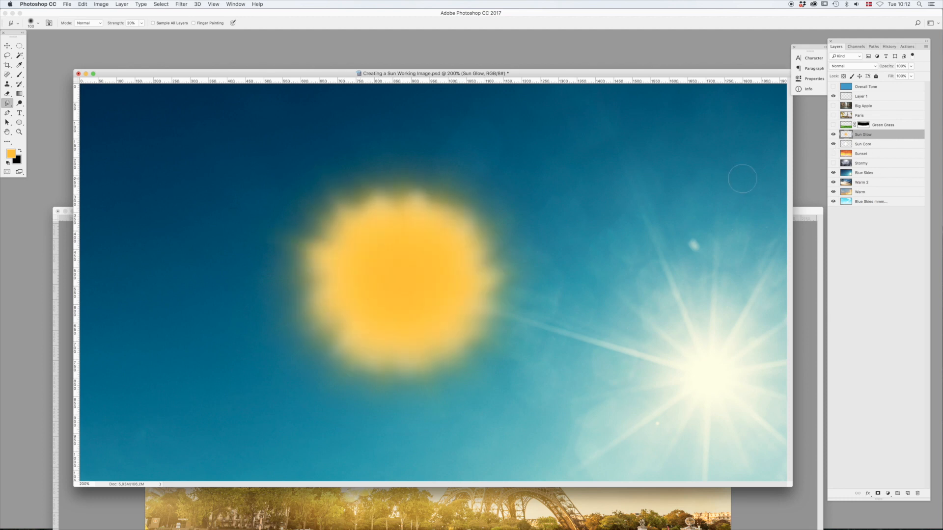
Enlarge the Sun Glow layer from its centre with Free Transform until the glow extends well beyond the sun's core
key(super+t)
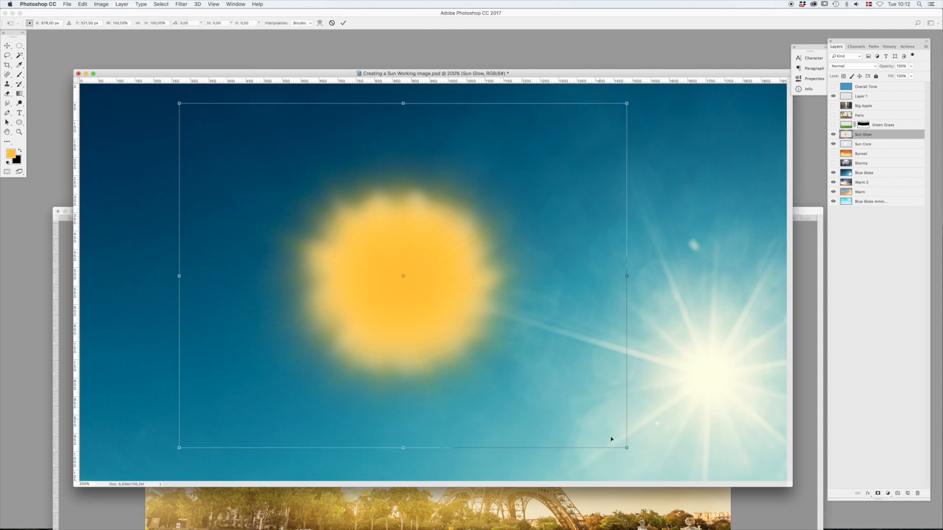
drag(627, 448, 787, 479)
key(Return)
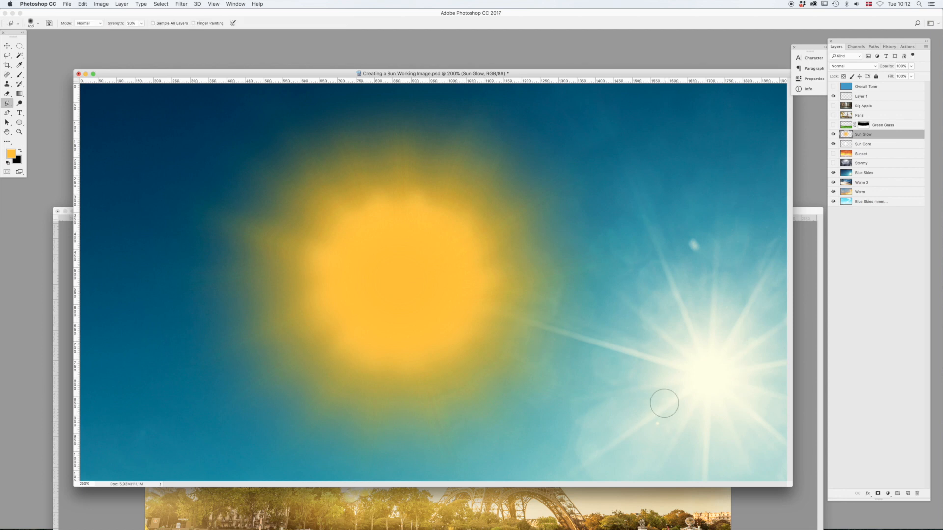
Add a layer mask to Sun Glow and paint black at 10% opacity over its centre to reveal the white core
click(878, 493)
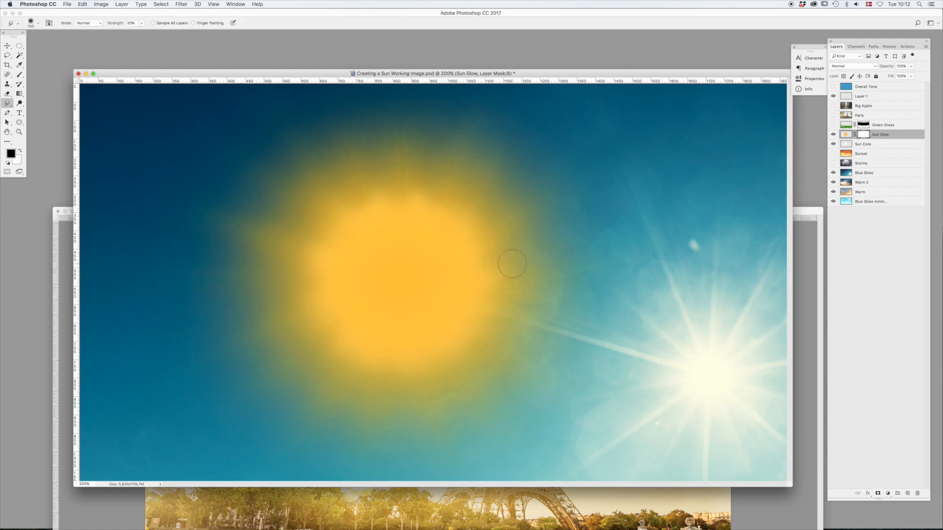
key(b)
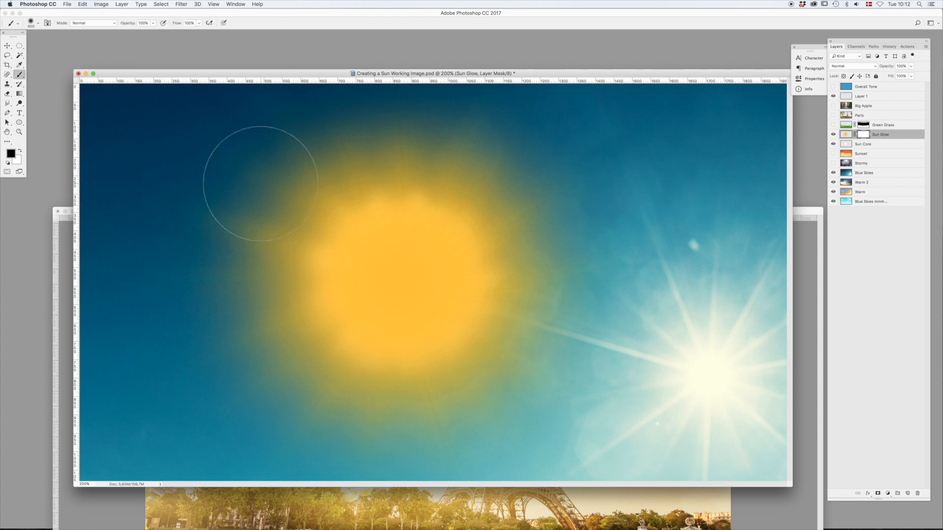
key(1)
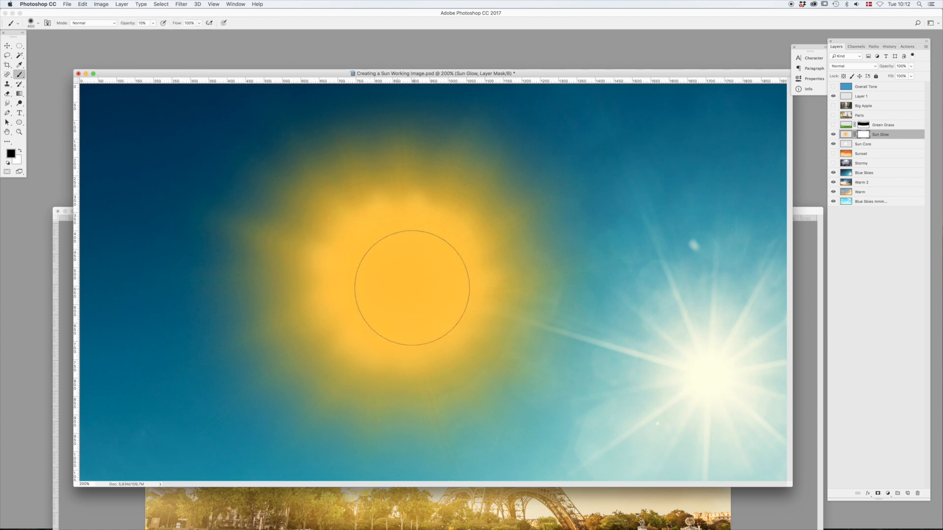
mouse_move(401, 284)
mouse_down()
mouse_move(383, 273)
mouse_move(371, 282)
mouse_move(401, 298)
mouse_move(441, 276)
mouse_up()
mouse_move(386, 256)
mouse_down()
mouse_move(411, 293)
mouse_move(384, 301)
mouse_move(365, 278)
mouse_move(387, 270)
mouse_move(505, 304)
mouse_up()
click(7, 45)
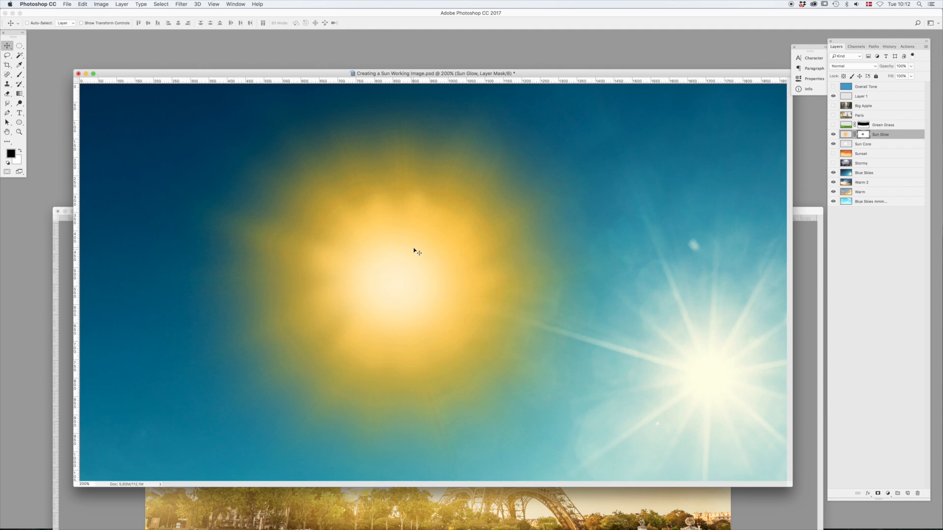
Raise the lightness of the Sun Glow layer's pixels slightly with Hue/Saturation
click(886, 145)
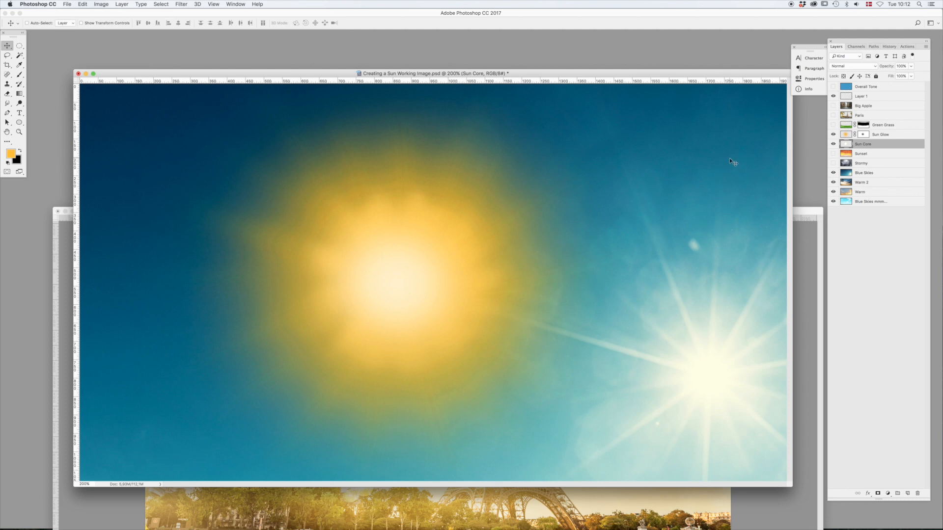
click(896, 134)
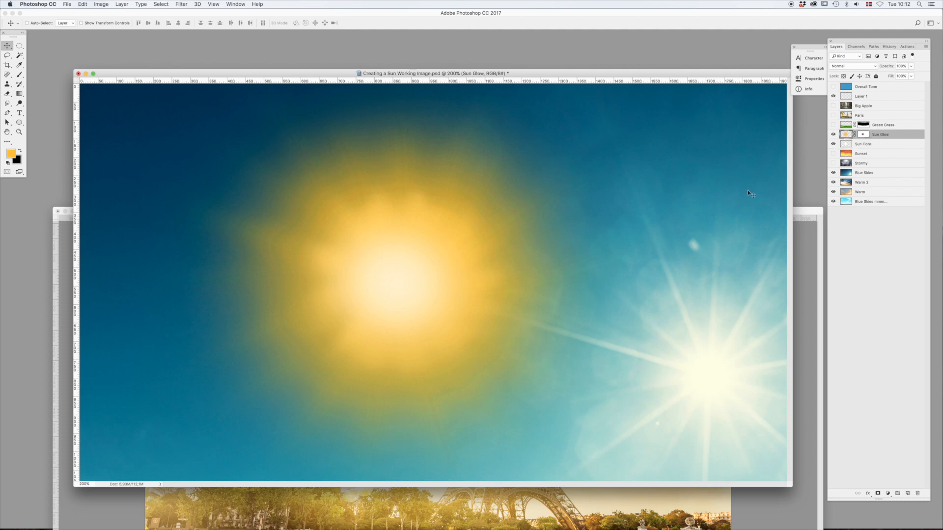
key(super+u)
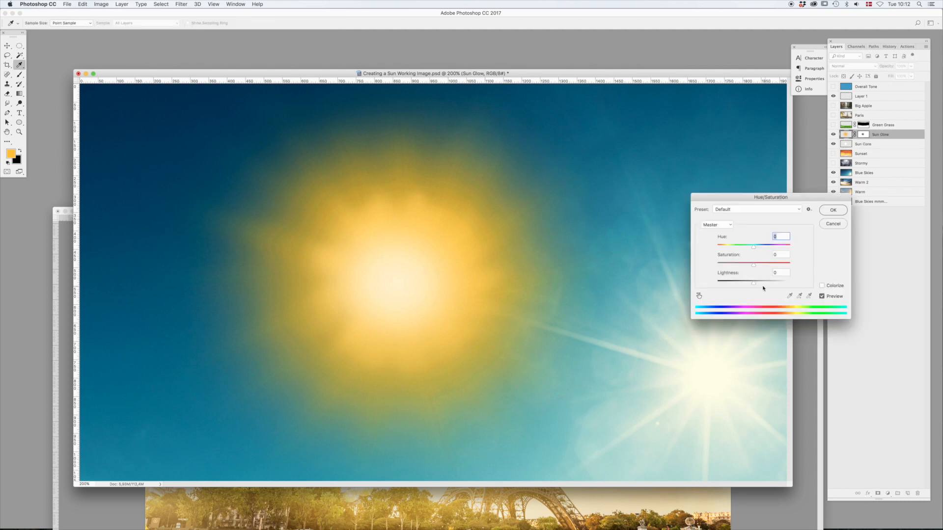
drag(754, 285, 762, 283)
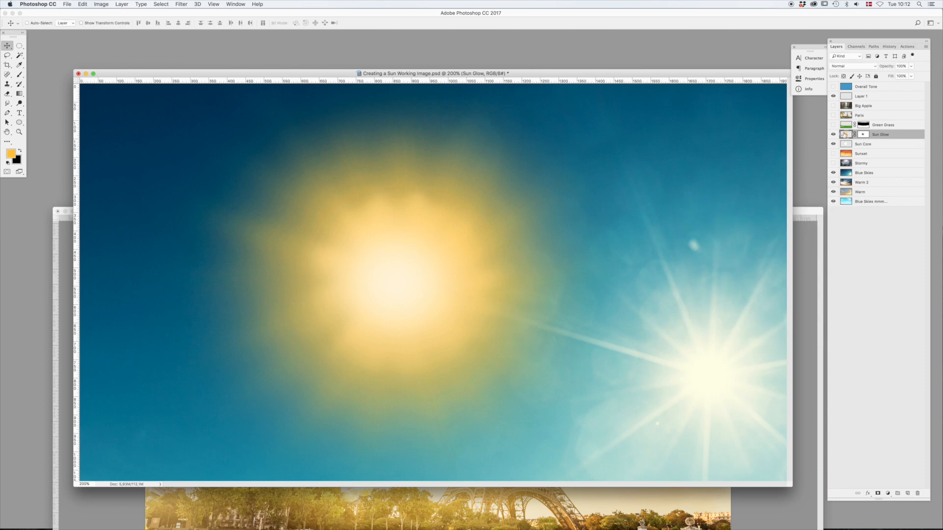
key(r)
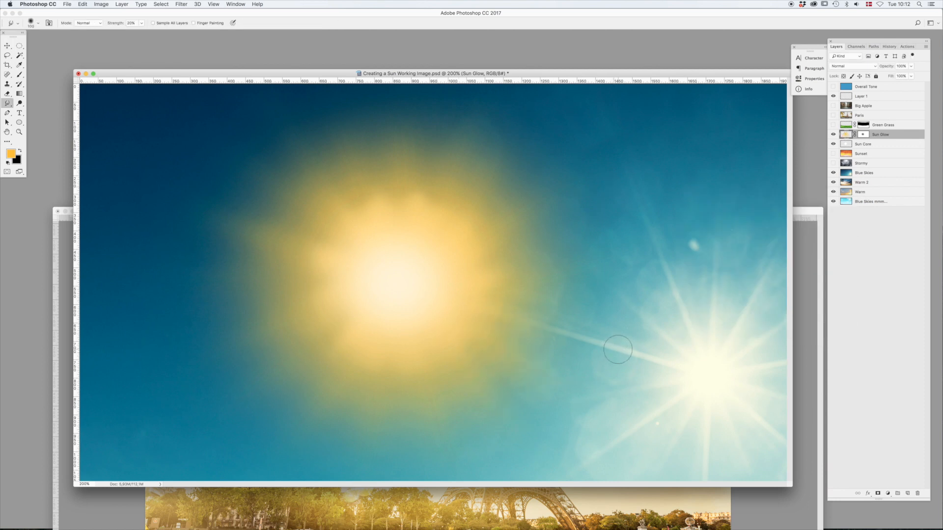
click(7, 45)
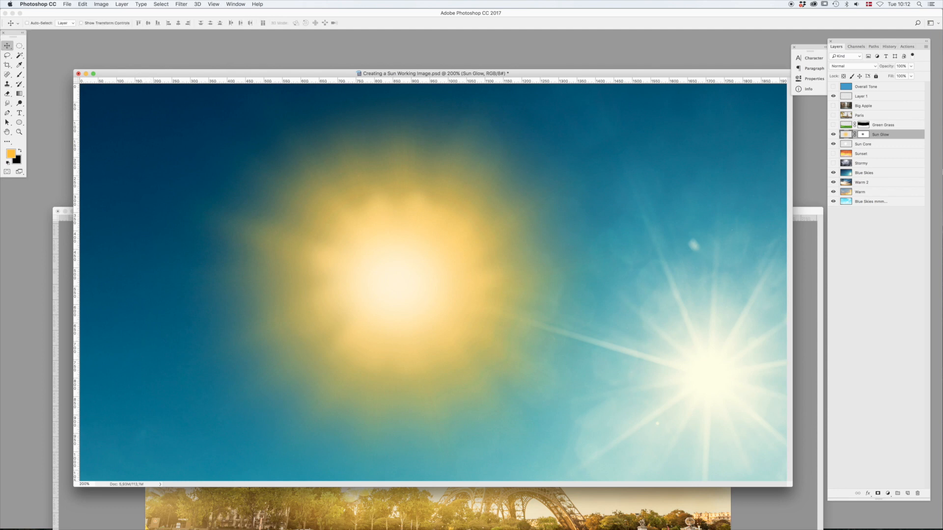
Group the Sun Glow and Sun Core layers and name the group Sun
shift+click(890, 145)
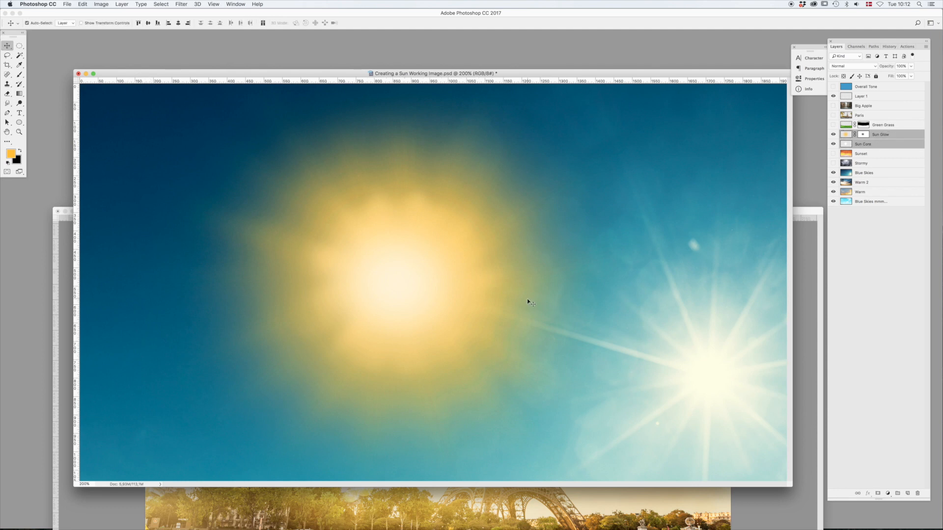
key(super+g)
double_click(859, 134)
text(Sun)
key(Return)
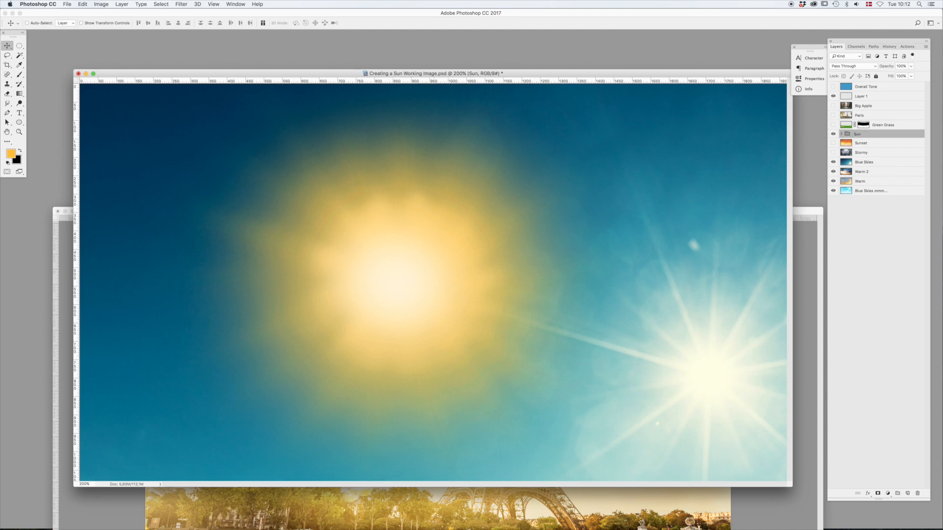
Show the Paris layer against the Warm sky by hiding Blue Skies and Warm 2, and lower the Sun group toward the tree line
click(833, 116)
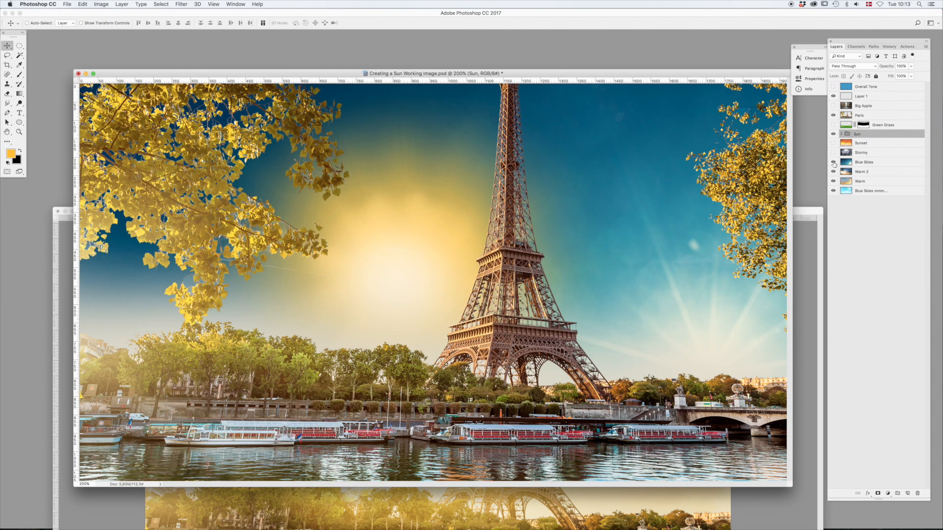
drag(833, 163, 820, 182)
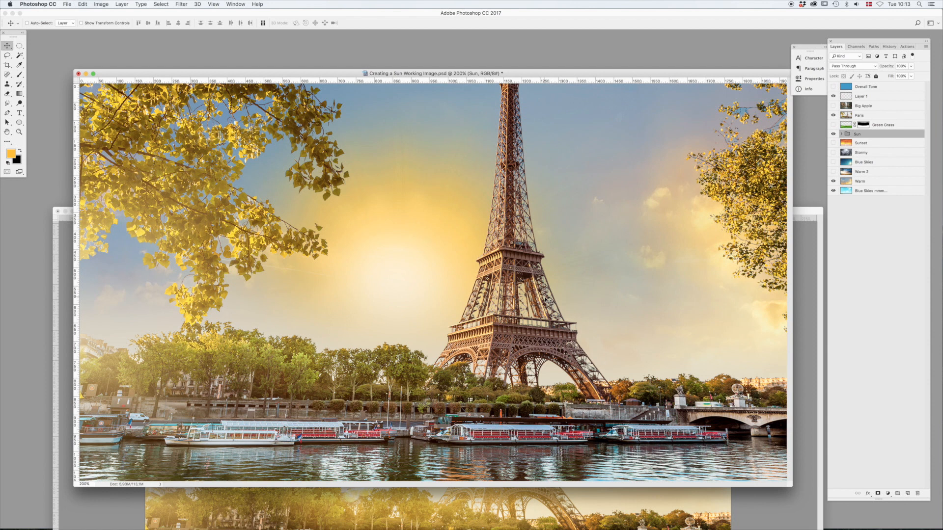
drag(468, 312, 499, 369)
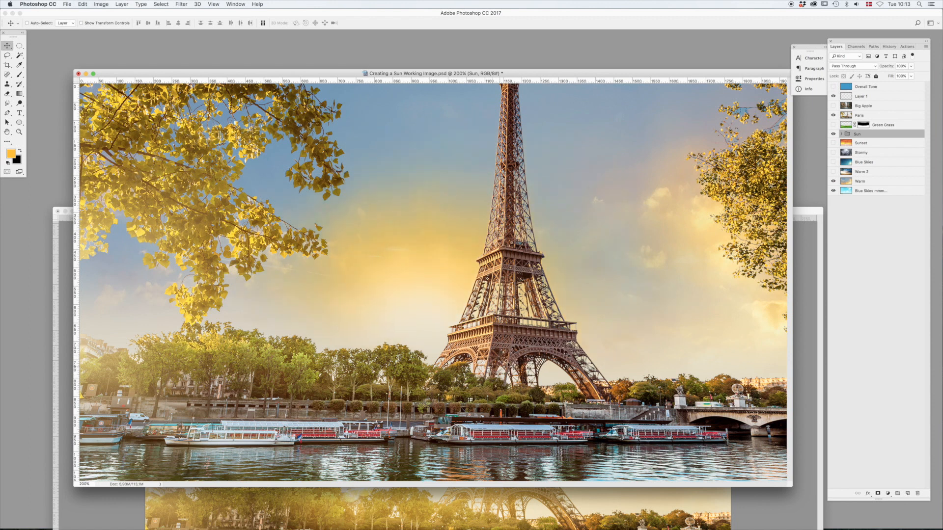
Rename Layer 1 as Lens Flare
click(876, 97)
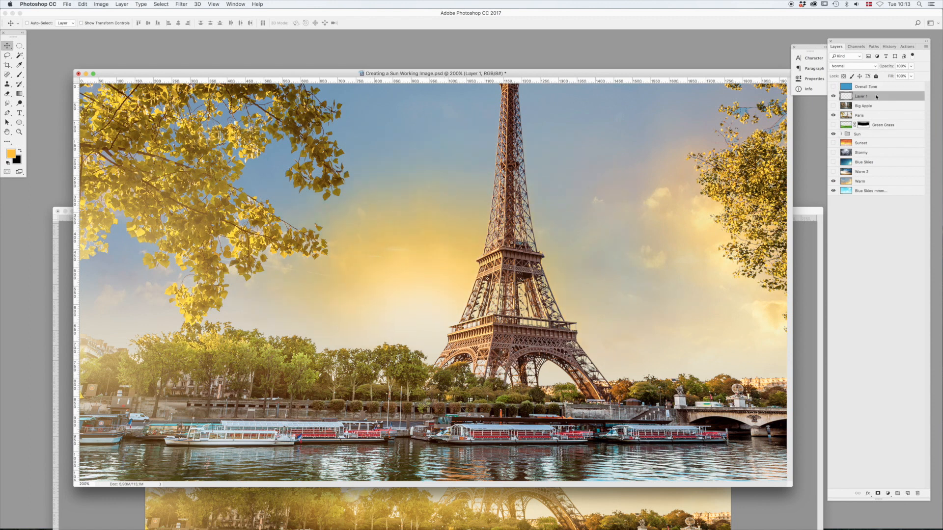
key(super+t)
key(Return)
double_click(857, 97)
text(Lens Flare)
key(Return)
Make a large circular selection left of the Eiffel Tower on the Lens Flare layer and fill it with black
key(m)
key(d)
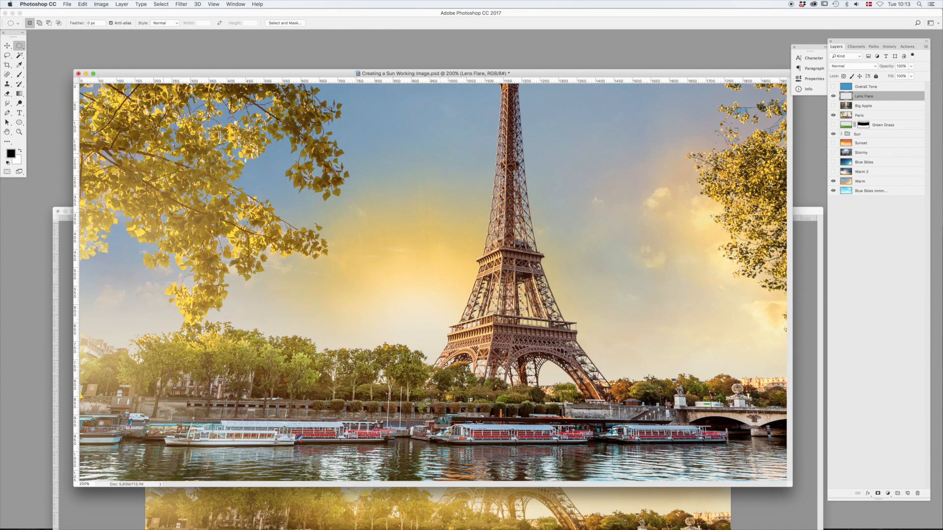
drag(263, 139, 593, 396)
key(alt+BackSpace)
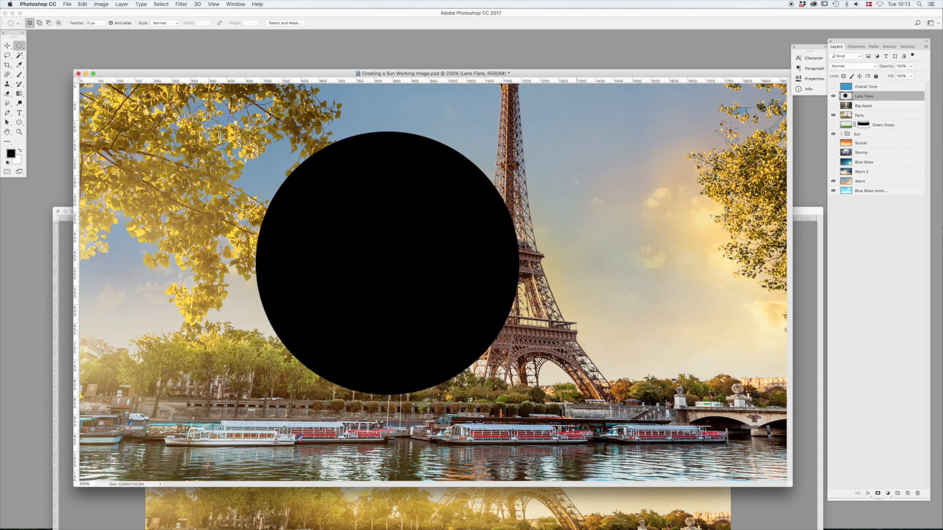
Apply the Lens Flare filter to the black circle with 50-300mm Zoom and 100% brightness, centring the flare in its left half
click(183, 2)
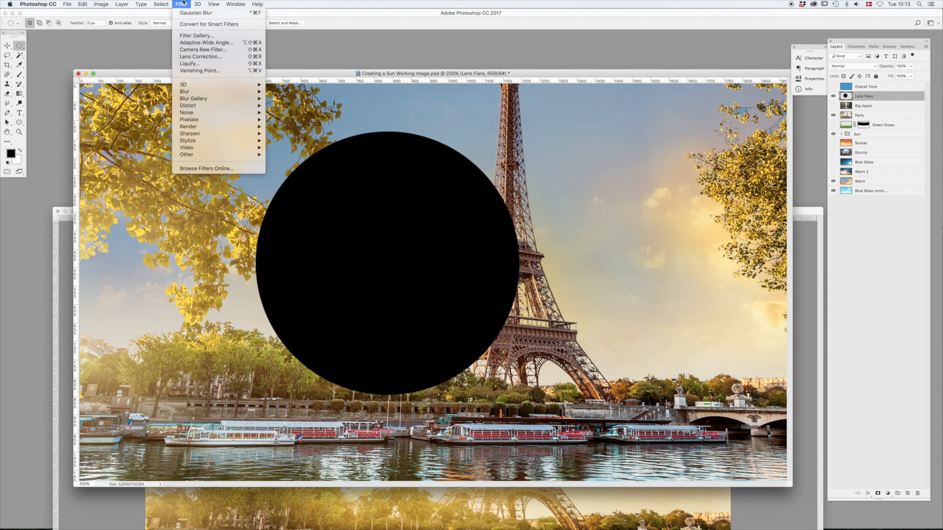
mouse_move(224, 130)
click(287, 172)
click(400, 262)
click(399, 268)
click(399, 274)
click(399, 256)
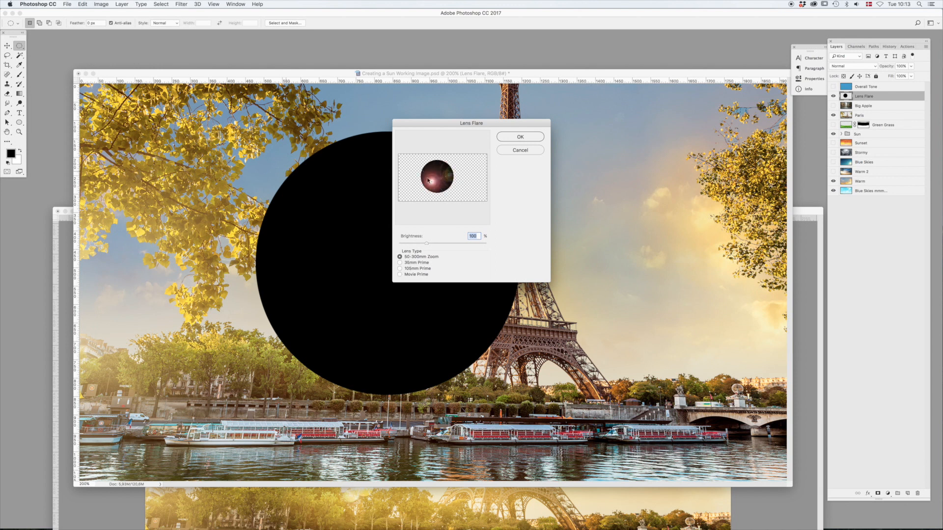
drag(436, 181, 432, 179)
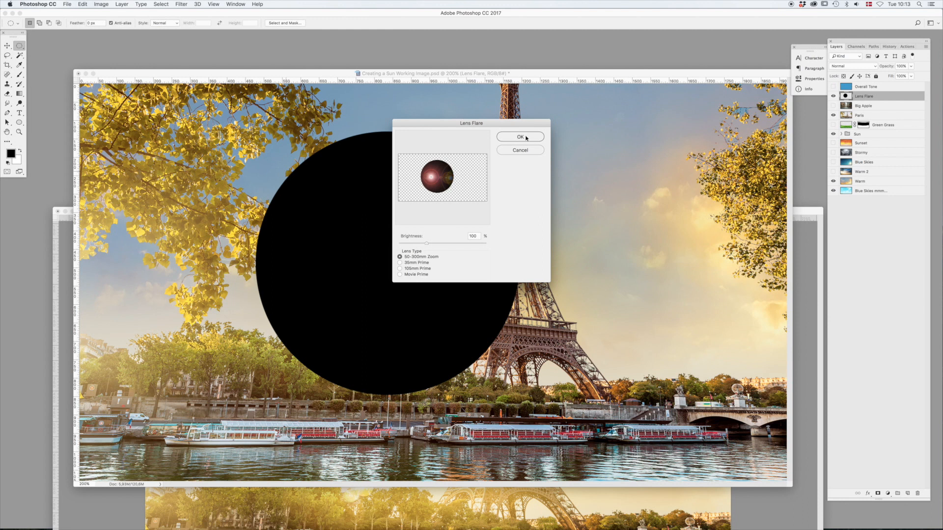
click(530, 138)
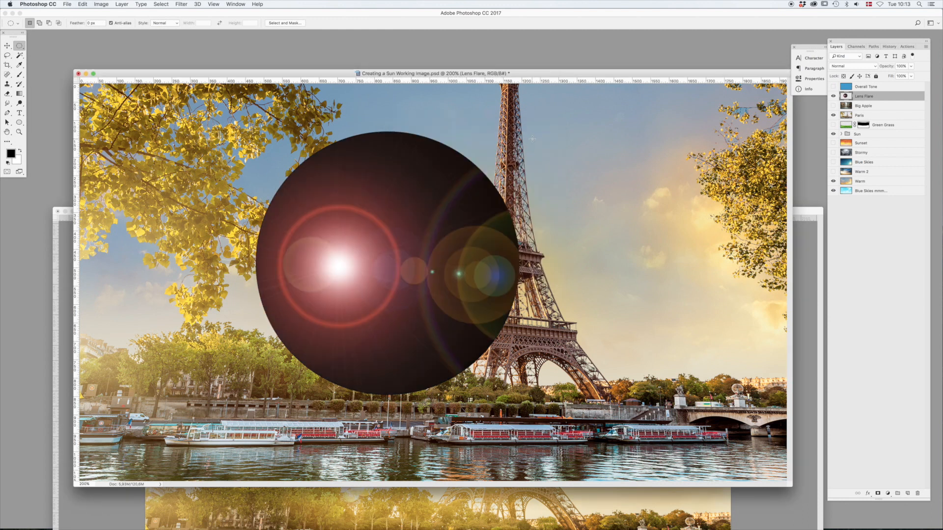
Rotate the flare disc so its bright spot lies in the upper part, and set the Lens Flare layer's blend mode to Screen
key(ctrl+t)
drag(574, 172, 407, 421)
key(Return)
key(m)
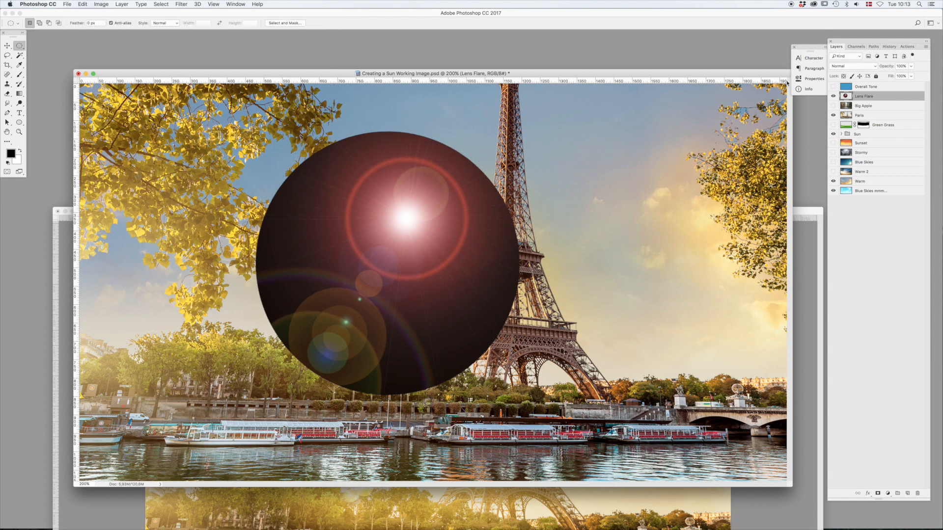
click(839, 65)
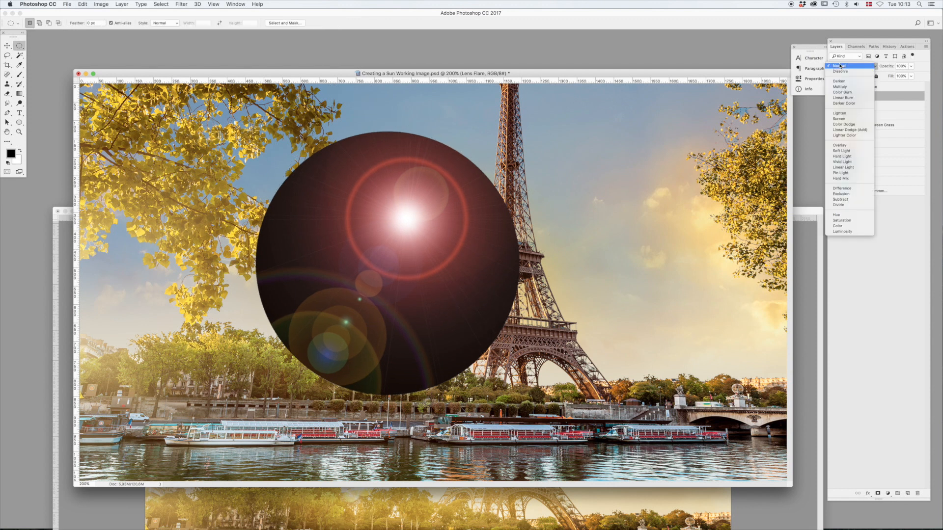
click(845, 119)
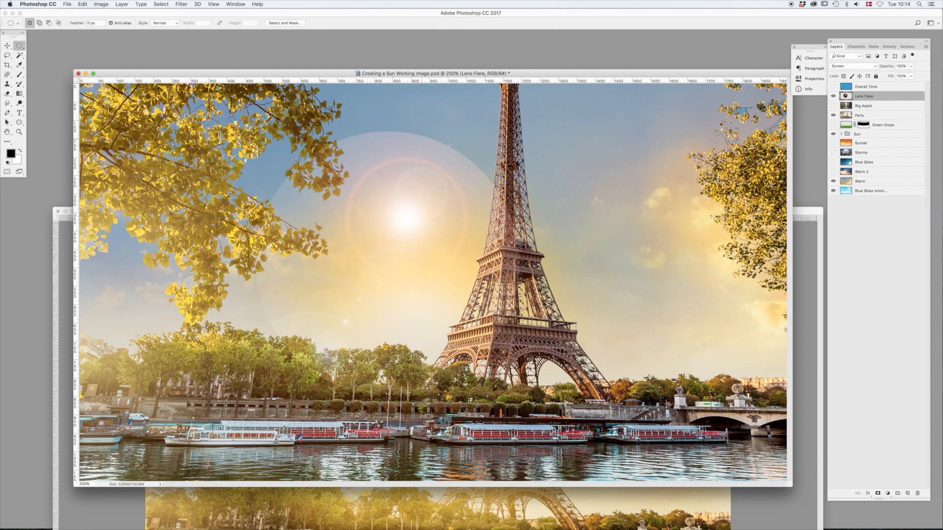
Add a mask to the Lens Flare layer and paint out the disc's hard outer edge in black at 100% opacity
click(877, 493)
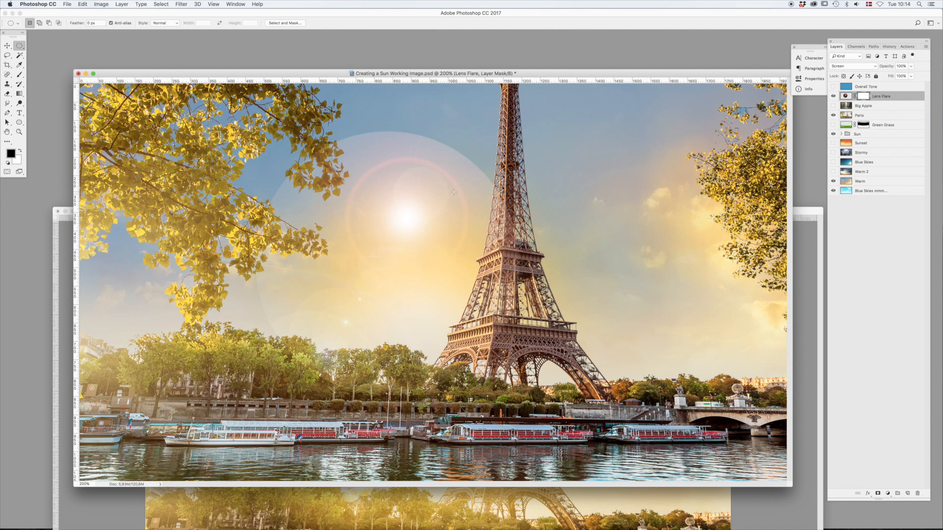
key(b)
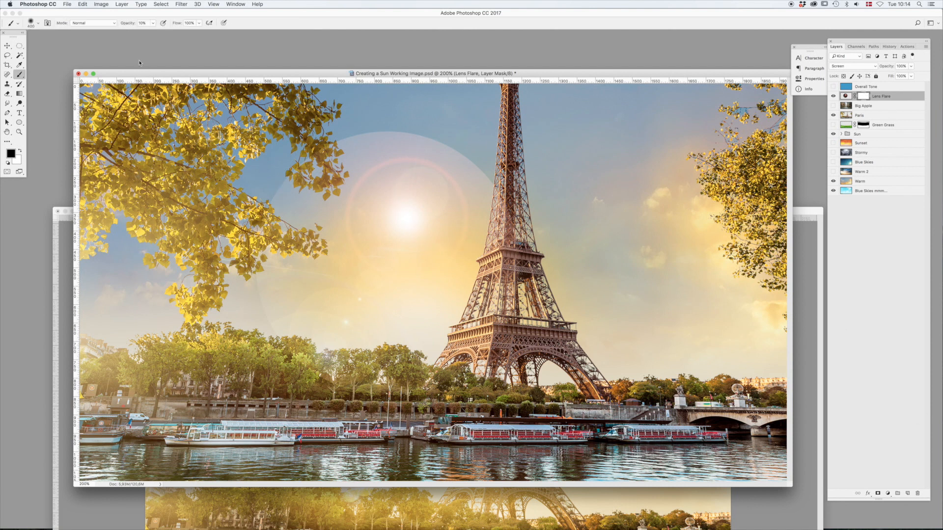
key(0)
key(x)
key(x)
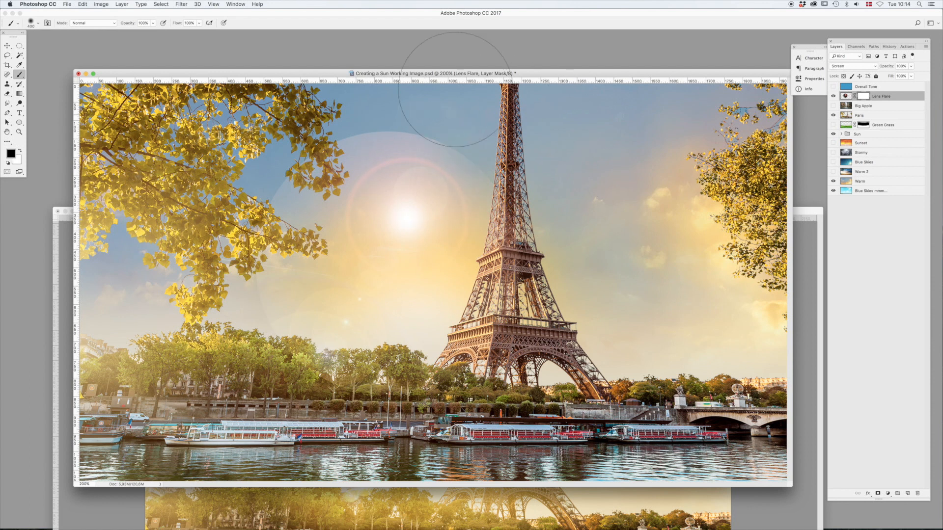
mouse_move(365, 78)
mouse_down()
mouse_move(319, 81)
mouse_move(308, 94)
mouse_move(332, 86)
mouse_move(203, 274)
mouse_move(205, 314)
mouse_up()
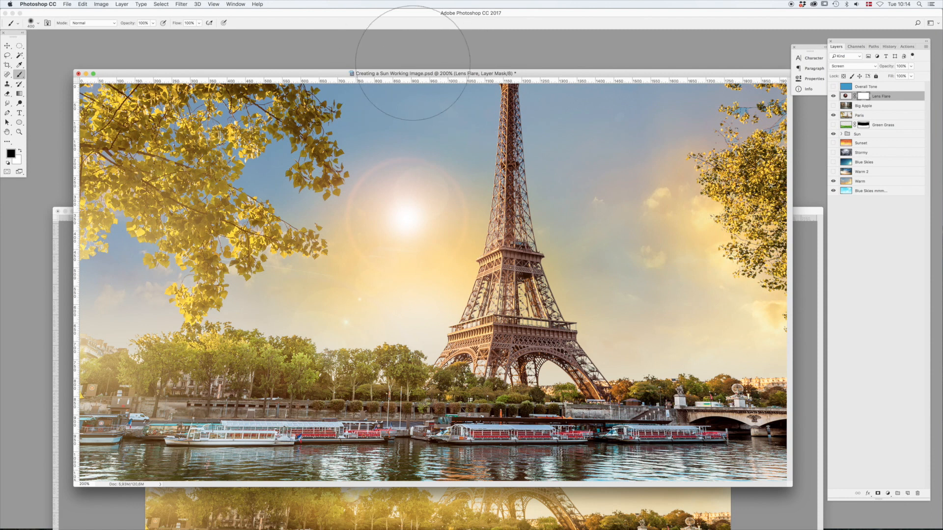
Move the Lens Flare layer down to the tree line beside the Eiffel Tower, toggling the Sun group's visibility to compare
click(6, 45)
drag(499, 297, 499, 333)
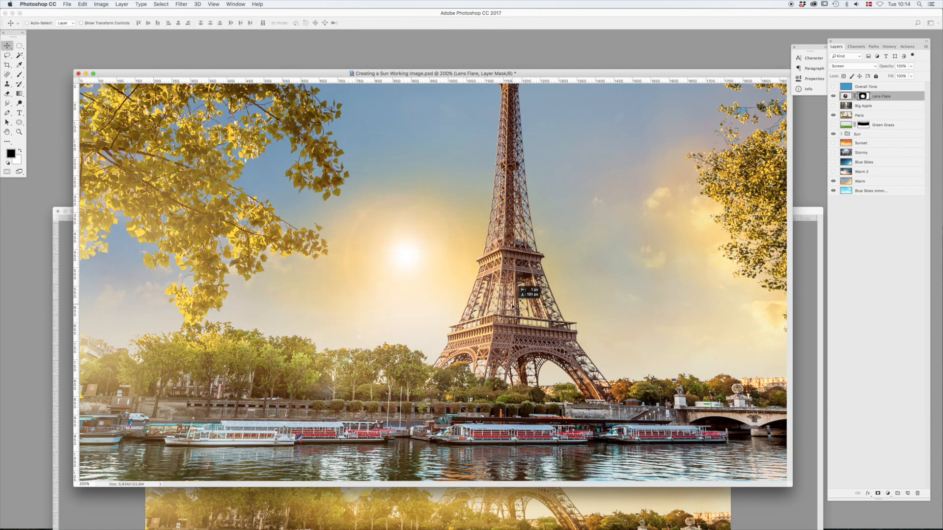
click(833, 134)
click(832, 135)
drag(498, 298, 505, 388)
Move the Sun group up into the open sky left of the tower and place the Lens Flare layer over its centre
click(866, 134)
drag(587, 337, 554, 243)
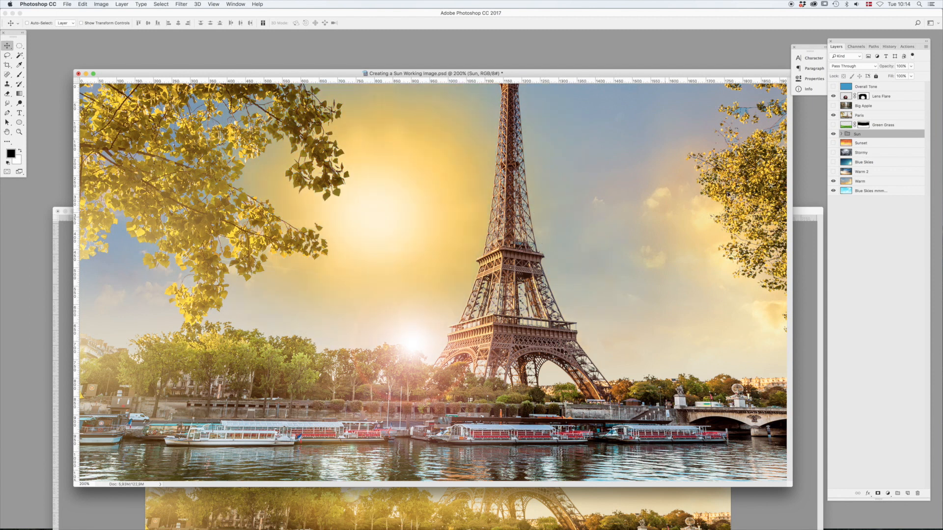
click(907, 96)
drag(516, 338, 494, 208)
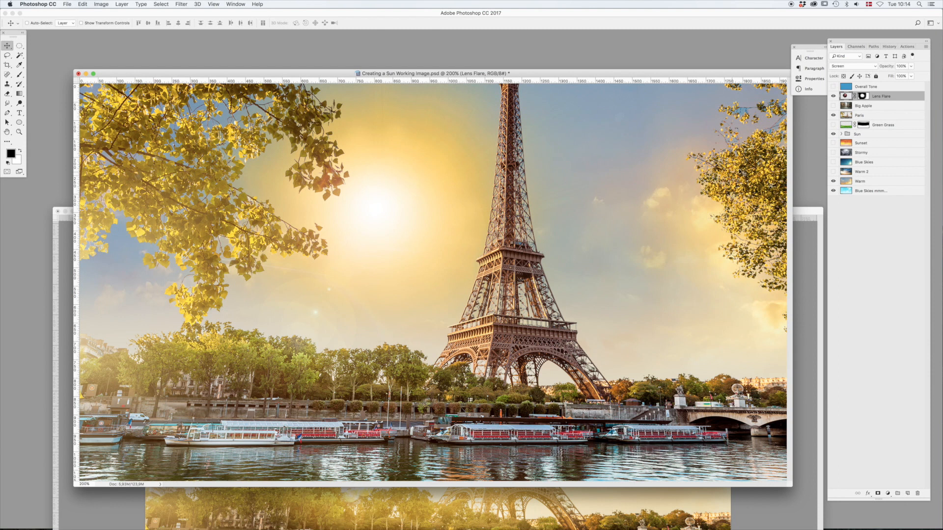
Select the Lens Flare layer and Sun group together and move them behind the yellow foliage at the upper left of the scene
super+click(896, 134)
drag(548, 284, 377, 266)
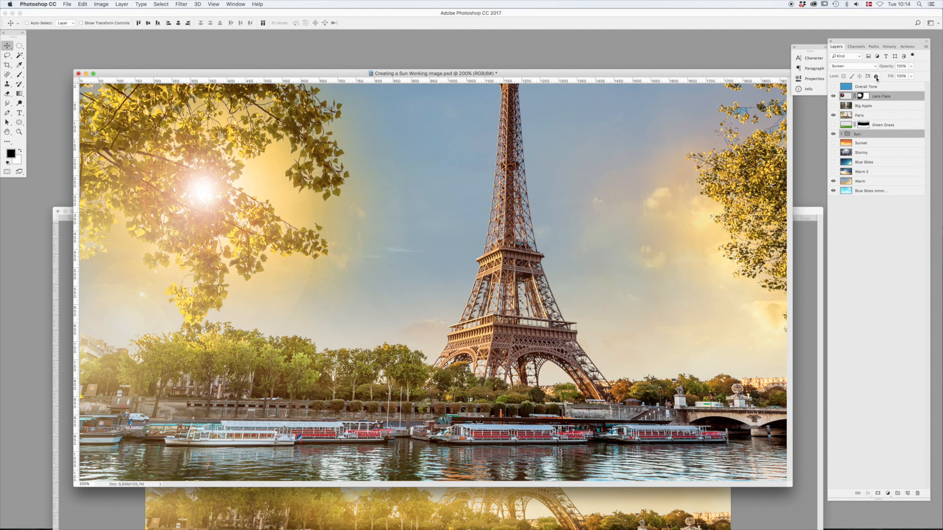
click(863, 96)
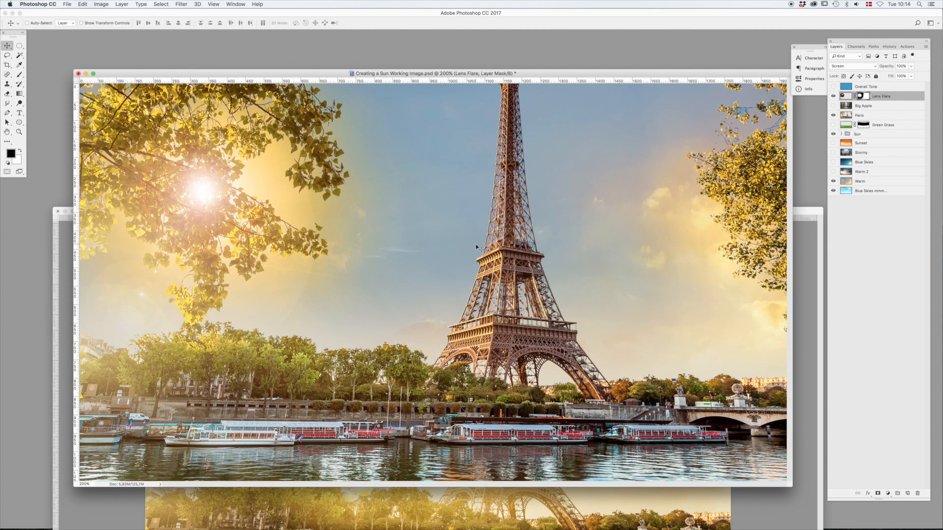
key(b)
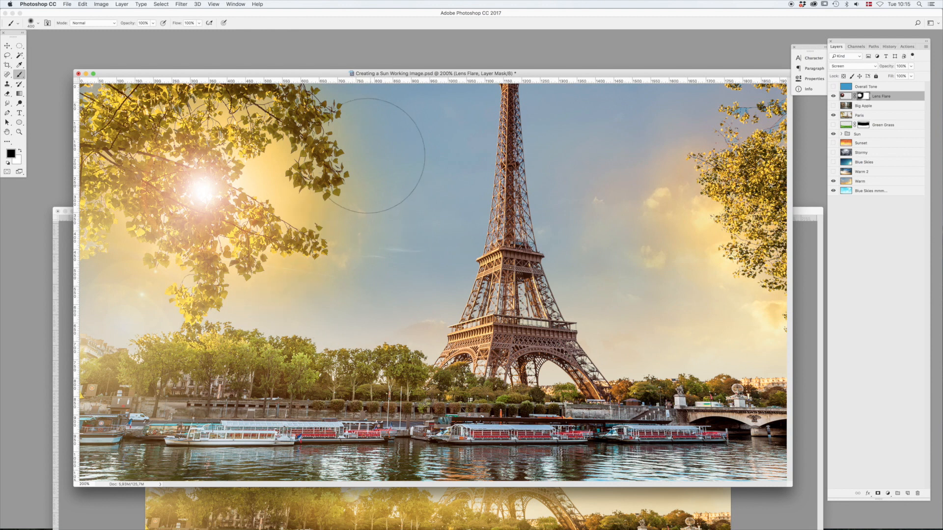
key(v)
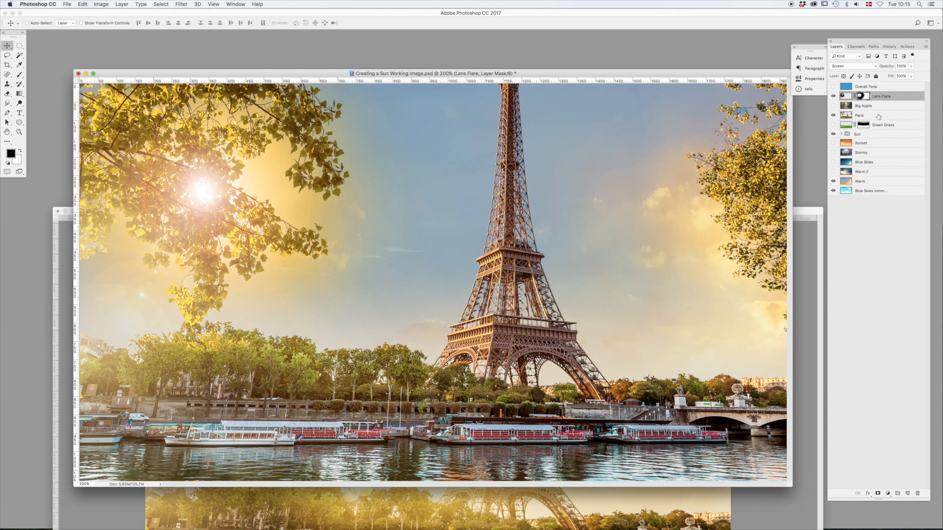
Add the Sun group to the Lens Flare layer selection and move both into the open sky between the foliage and the Eiffel Tower
click(845, 133)
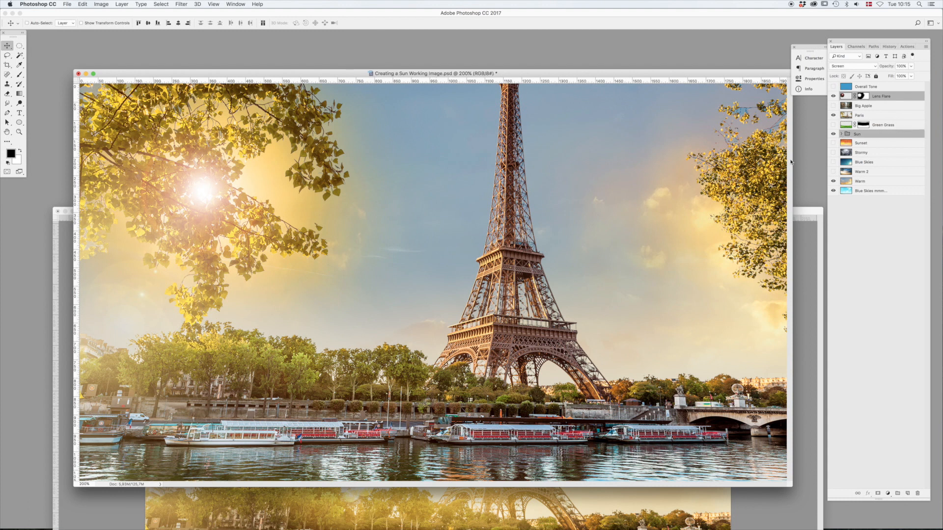
drag(283, 240, 446, 292)
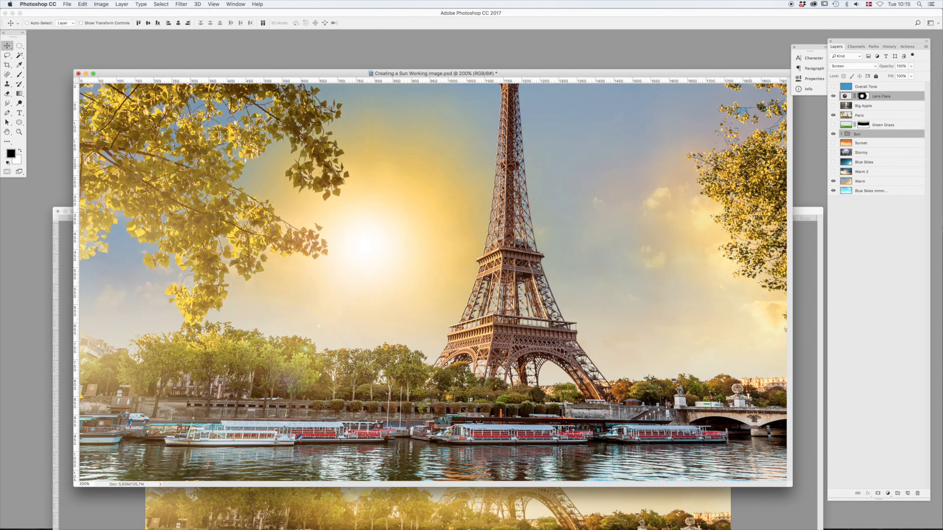
Expand the Sun group, unlink the Sun Glow layer from its mask and resize the glow with Free Transform
click(841, 134)
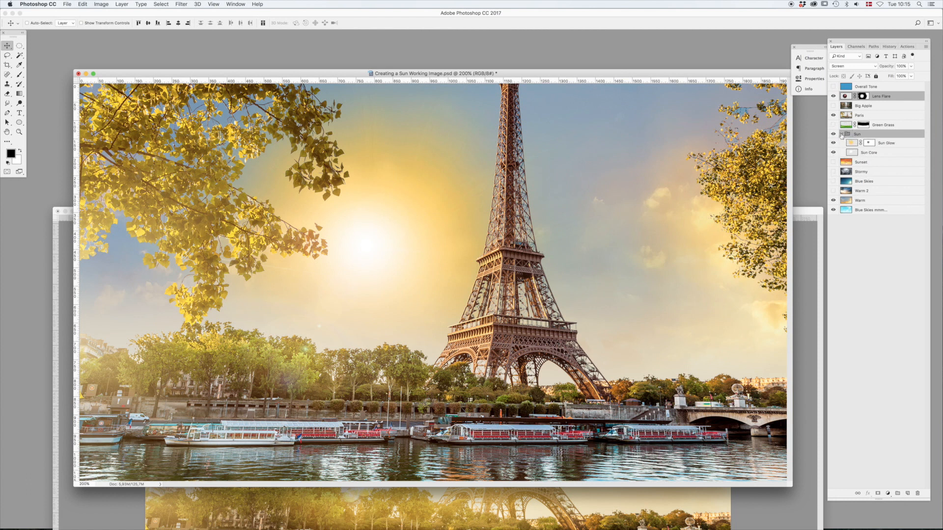
click(903, 141)
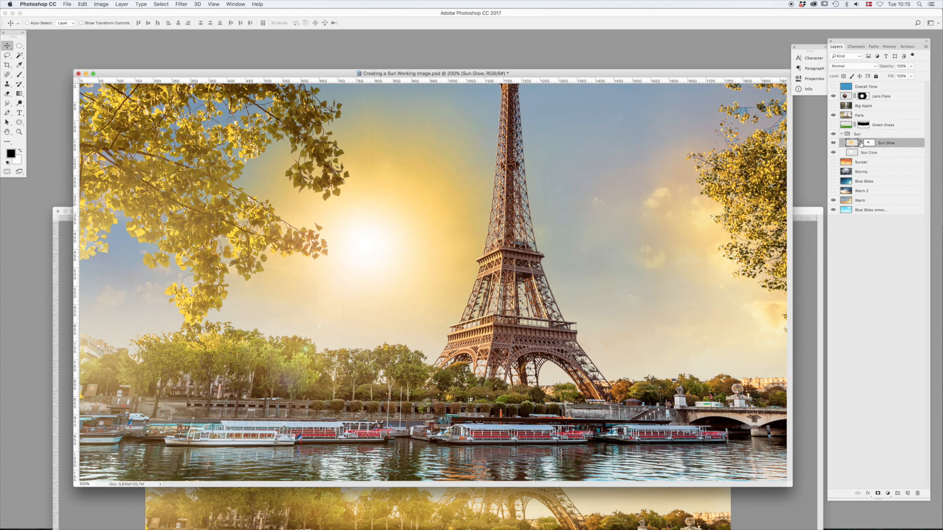
click(870, 143)
key(super+0)
key(super+t)
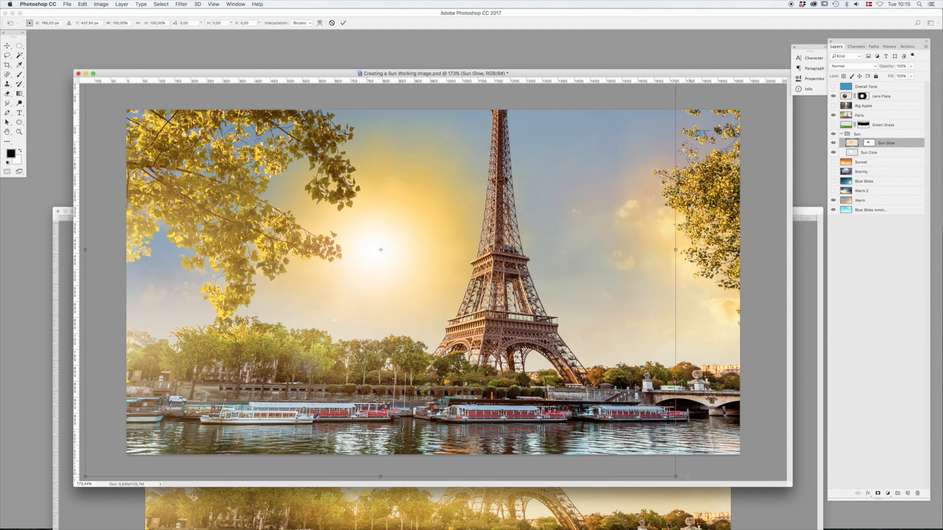
drag(671, 474, 788, 439)
key(Return)
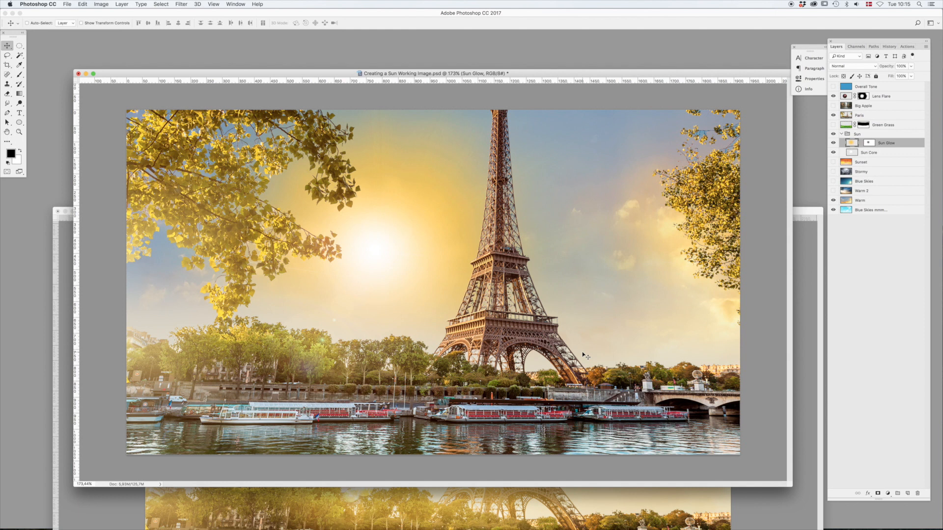
Darken the Sun Glow layer slightly by lowering its Lightness with Hue/Saturation
key(super+u)
drag(754, 284, 753, 285)
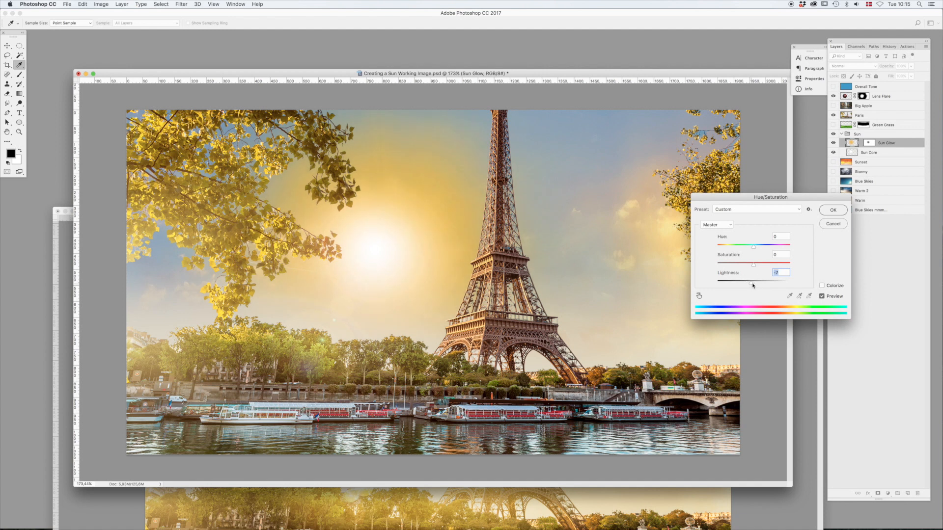
click(834, 211)
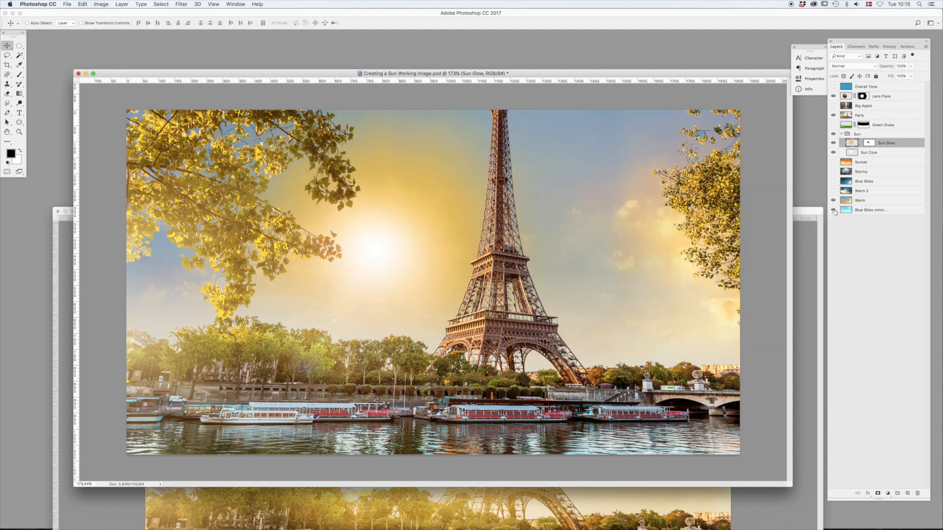
Enlarge the Lens Flare layer slightly with Free Transform
click(896, 97)
key(super+t)
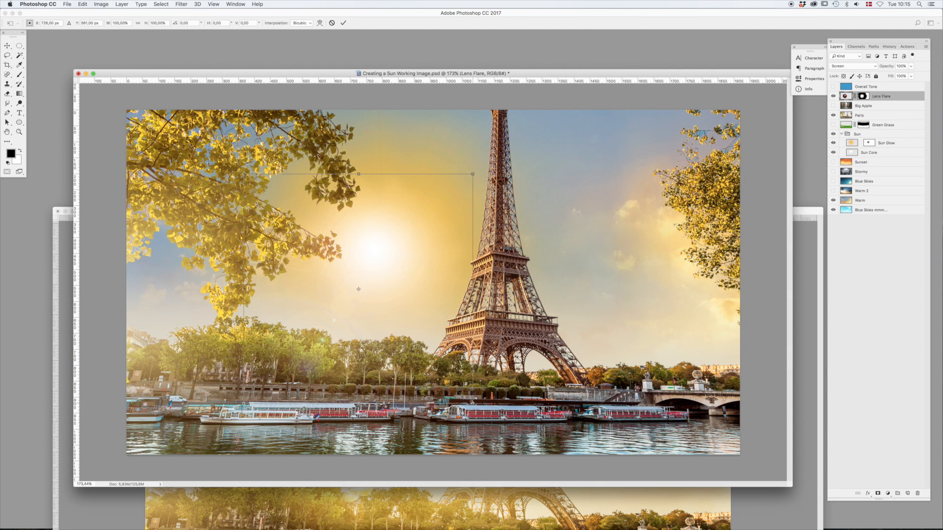
drag(472, 404, 496, 426)
key(Return)
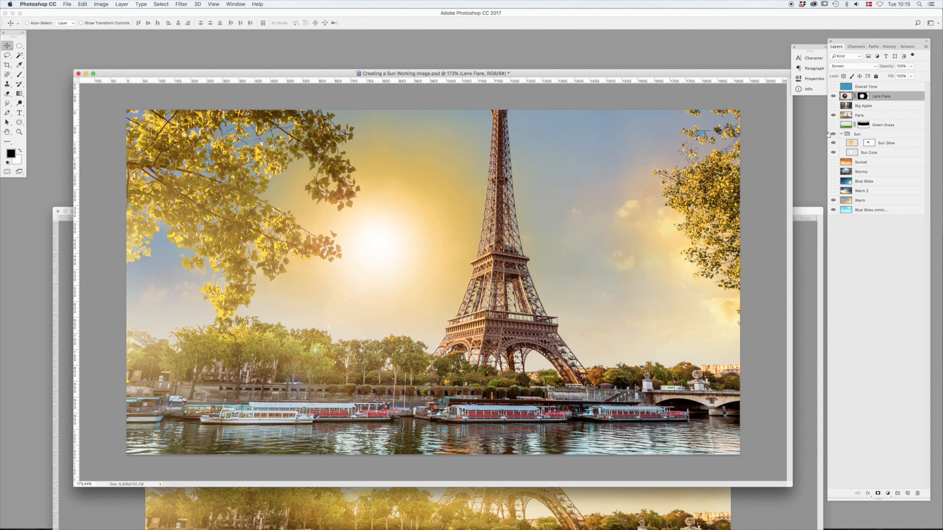
Collapse the Sun group, link it with the Lens Flare layer, and move both up to the edge of the yellow foliage
click(841, 134)
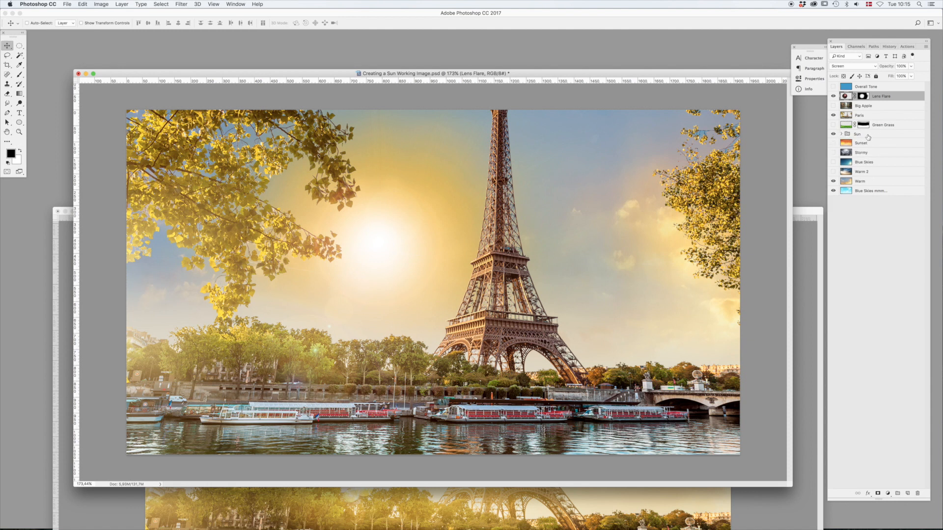
super+click(881, 136)
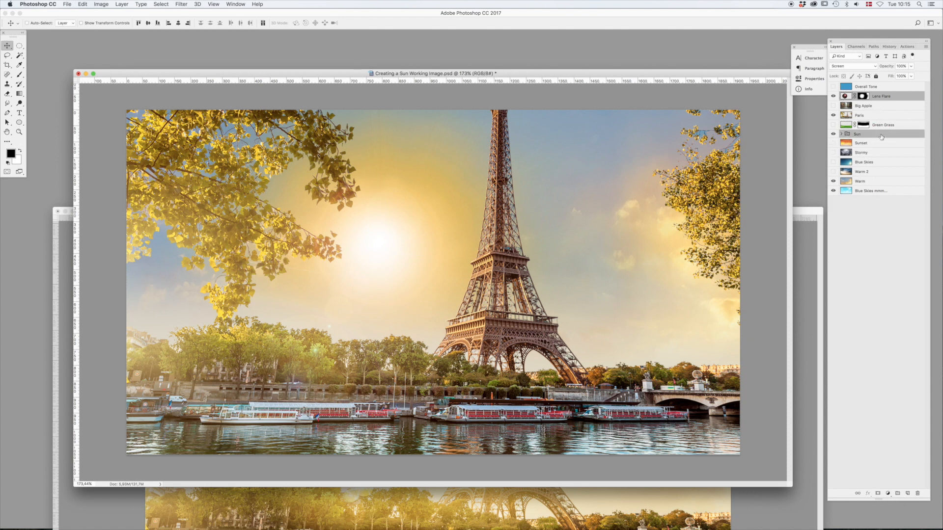
right_click(879, 136)
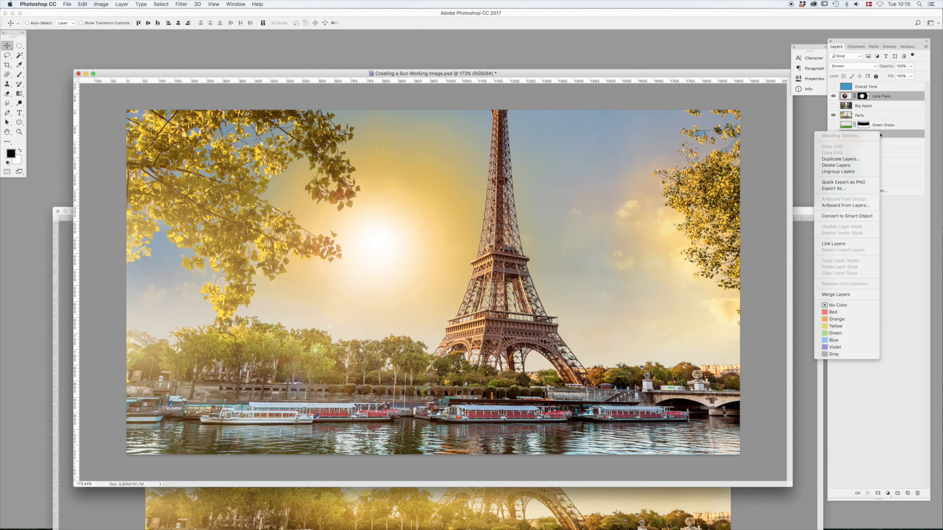
click(833, 243)
drag(403, 375, 329, 312)
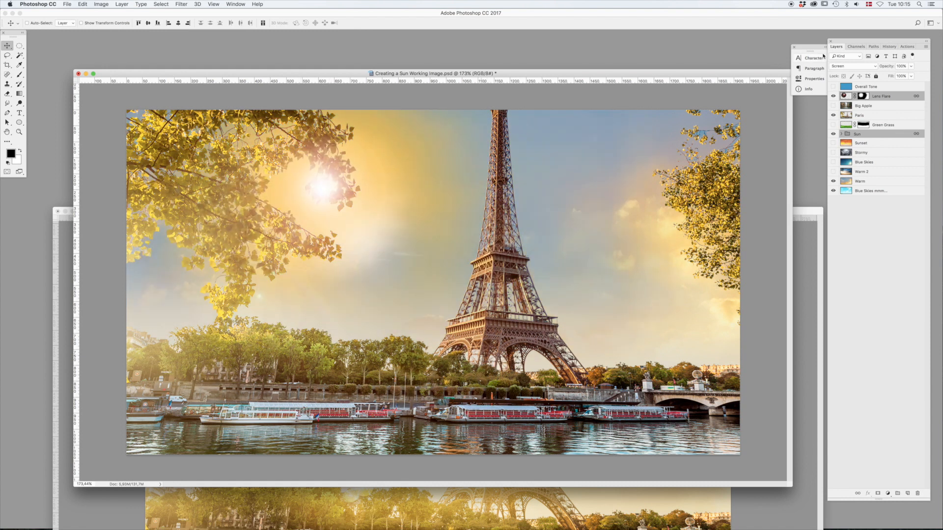
Make the Overall Tone layer visible at the top of the stack and check its blend mode, keeping Overlay
click(886, 87)
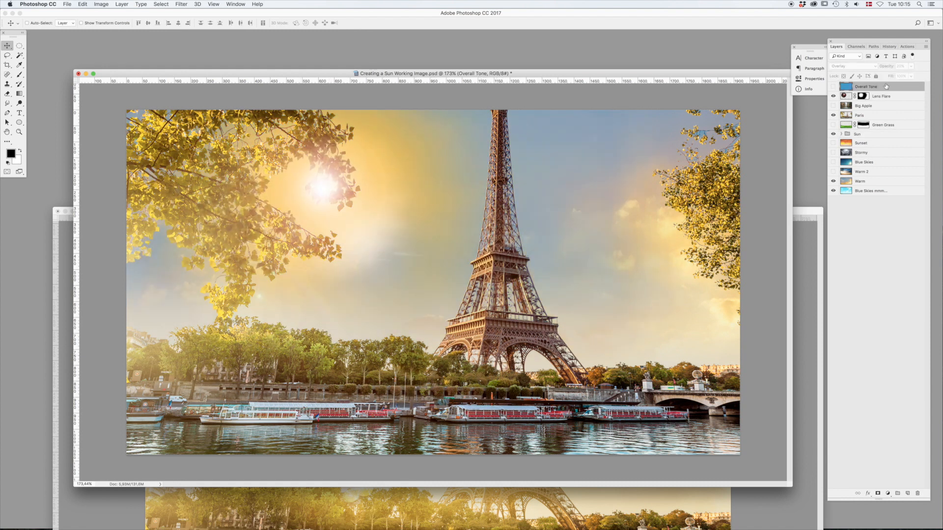
click(833, 87)
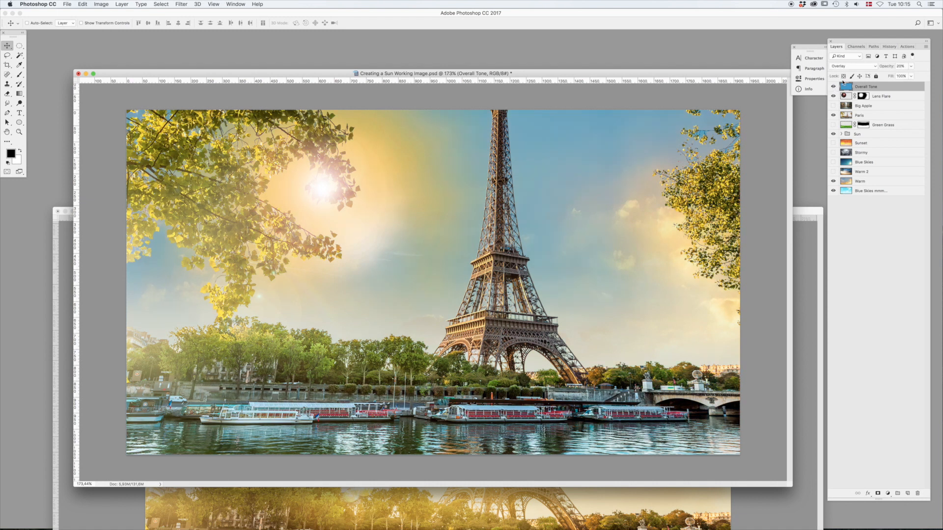
click(852, 66)
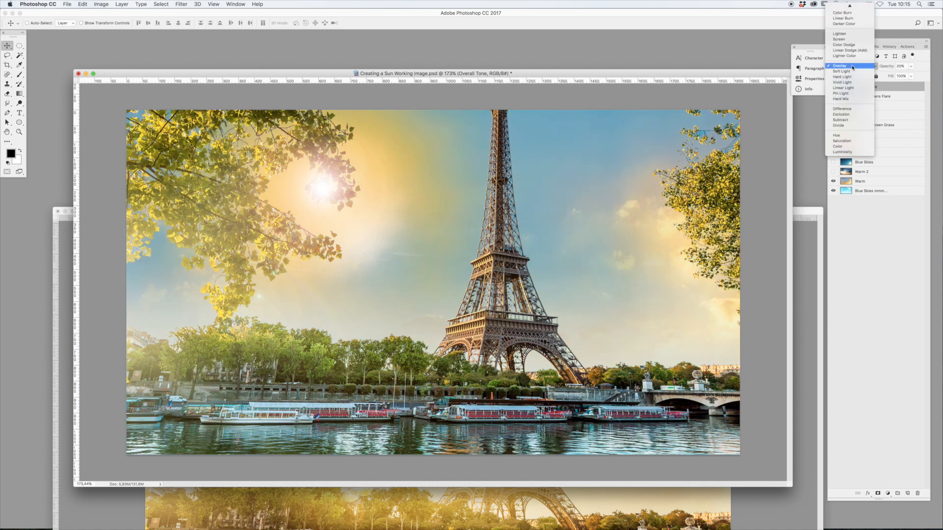
click(734, 95)
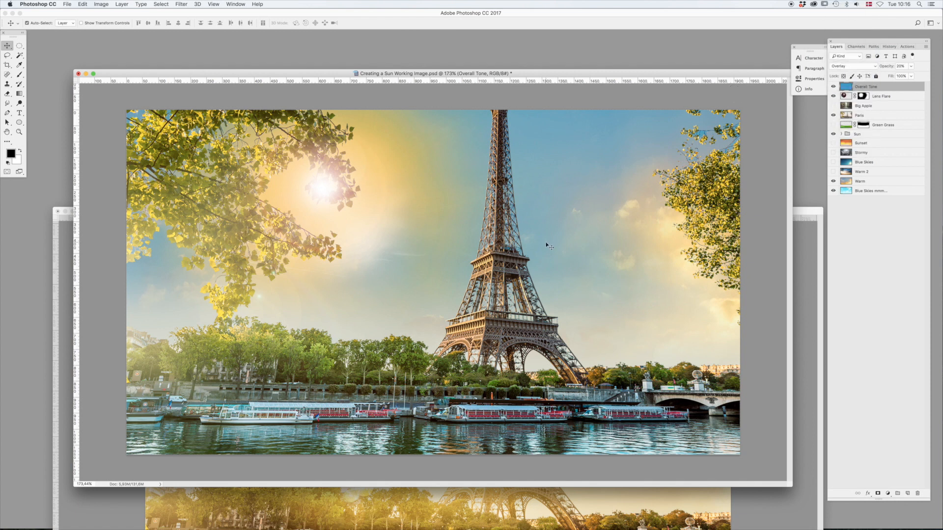
Shift the Overall Tone layer's hue from blue to yellow-green with Hue/Saturation
key(super+u)
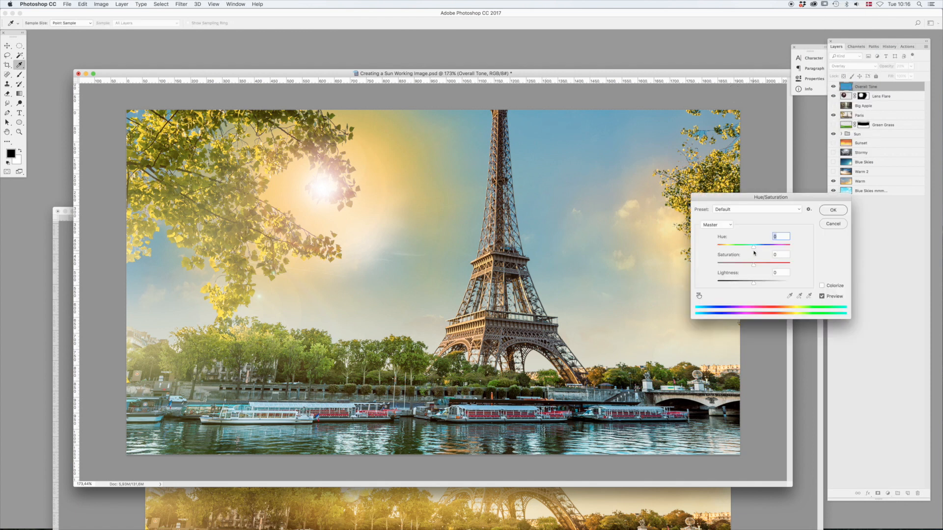
drag(755, 249, 724, 248)
click(833, 210)
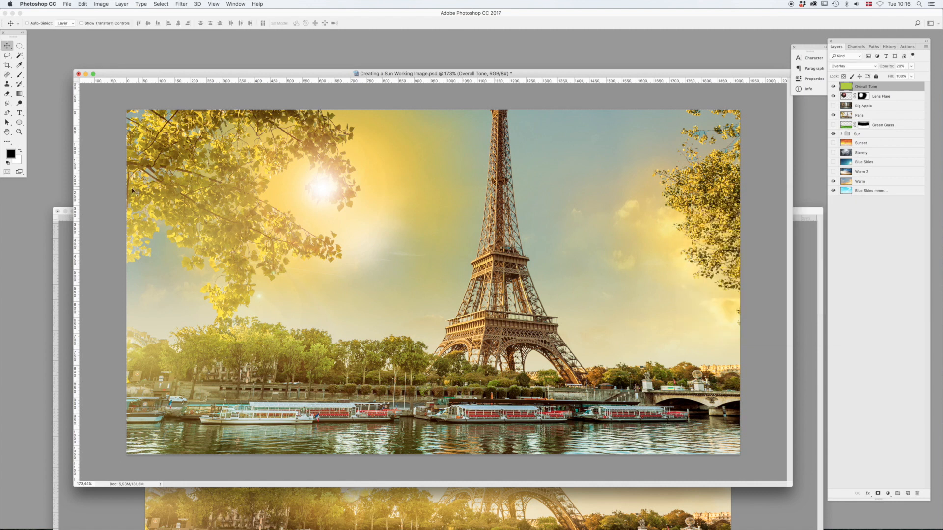
Set the foreground colour to a warm orange and fill the Overall Tone layer with it
click(11, 153)
click(502, 431)
drag(470, 396, 493, 348)
click(572, 345)
key(alt+BackSpace)
Select the Lens Flare layer and move it with the linked Sun group to the middle of the Eiffel Tower
click(899, 97)
drag(499, 254, 561, 290)
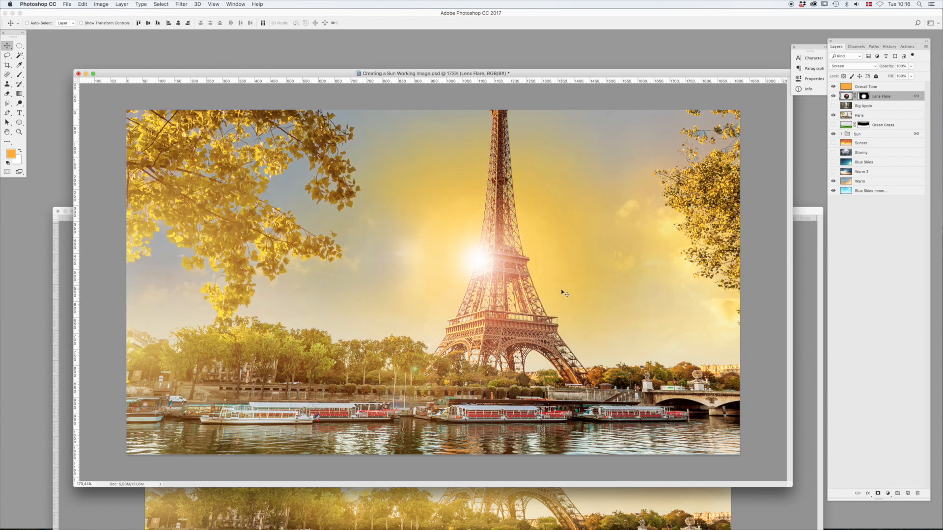